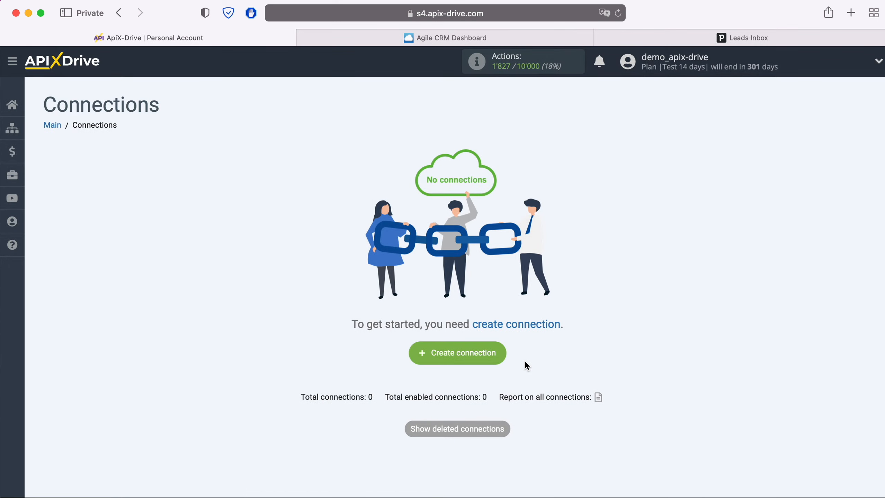
Start a new connection with Agile CRM as the data source system.
click(492, 353)
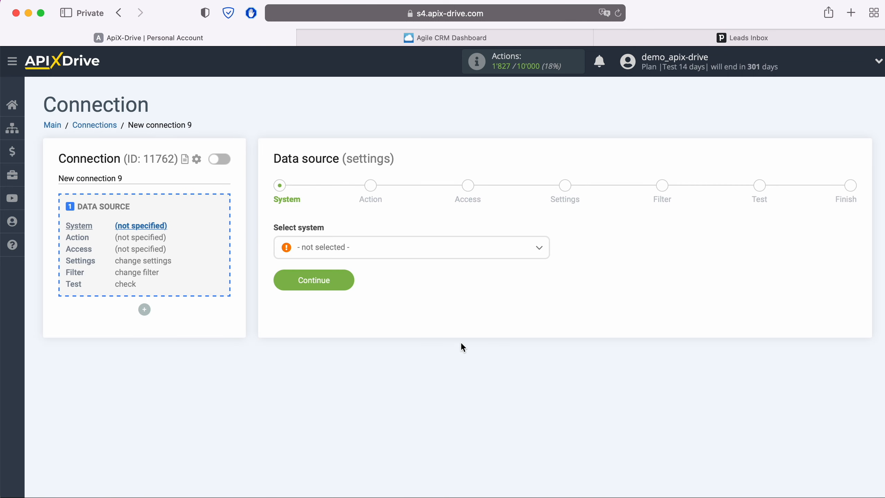
click(389, 247)
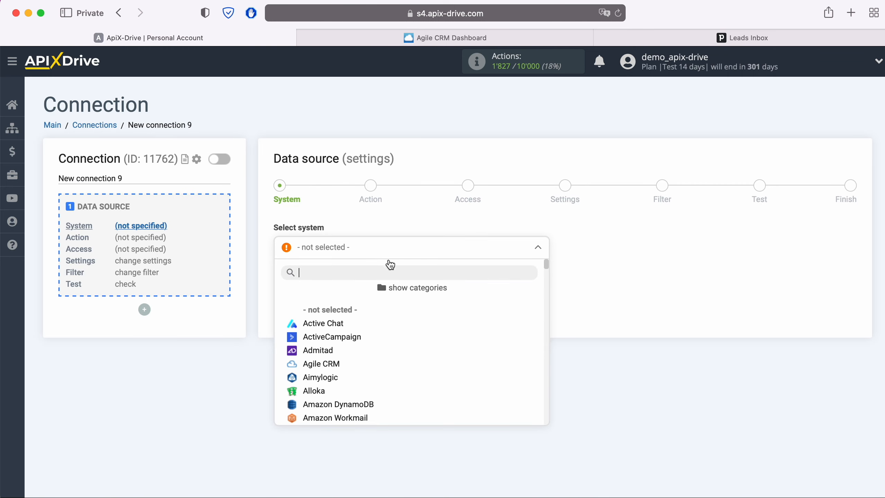
click(331, 363)
click(349, 281)
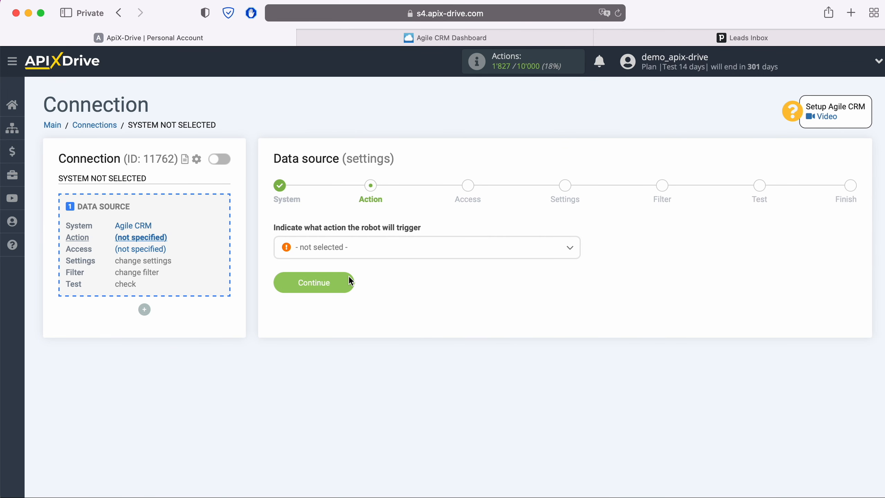
Set the Agile CRM action to Get CONTACTS (new) and proceed to Access.
click(382, 250)
click(371, 308)
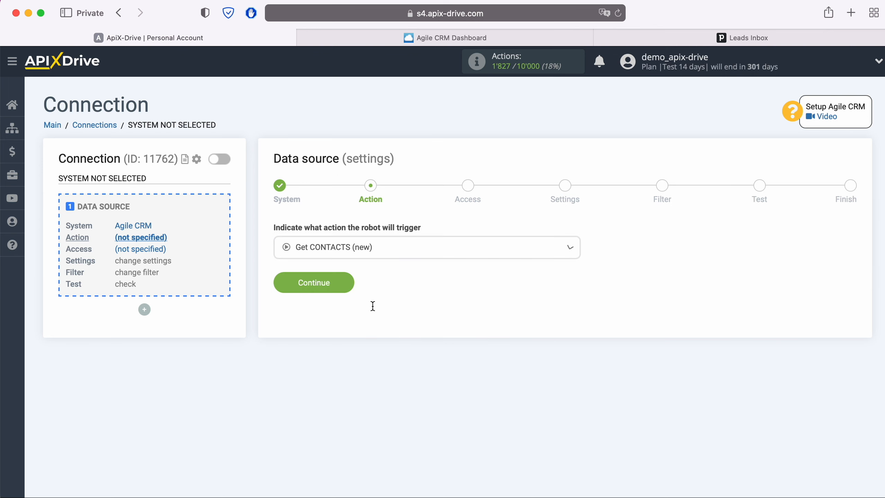
click(350, 282)
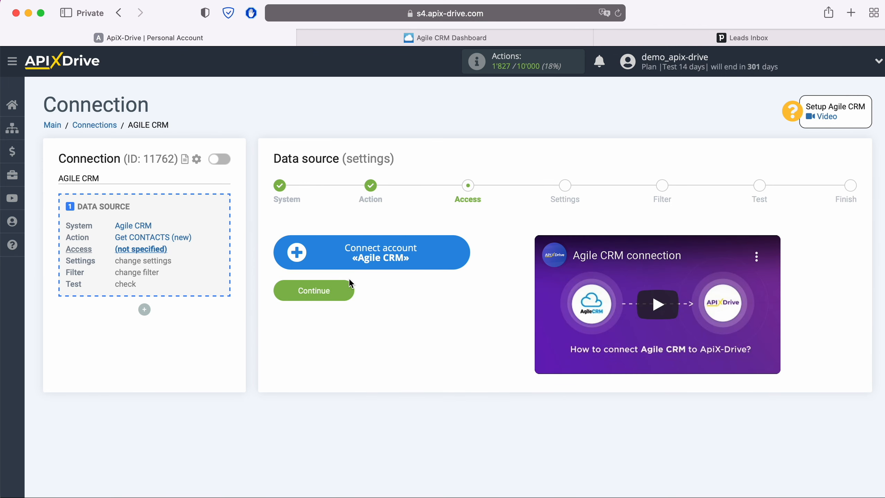
Bring up the Connect account «Agile CRM» form, then switch to the Agile CRM Dashboard tab.
click(463, 256)
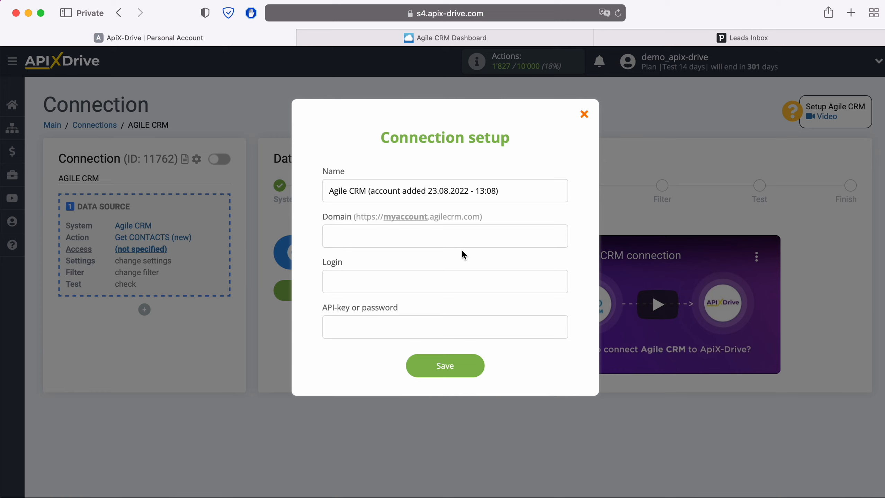
click(484, 39)
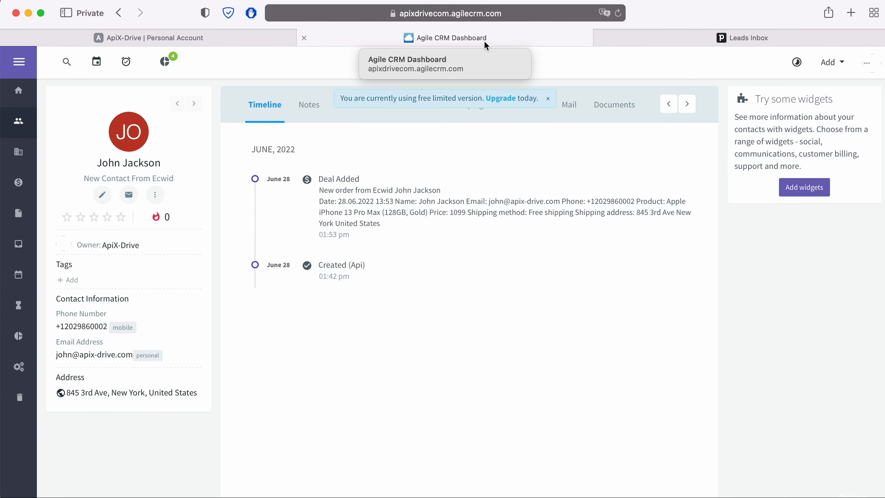
Copy the subdomain apixdrivecom from the Agile CRM address into the ApiX-Drive Domain field.
click(367, 14)
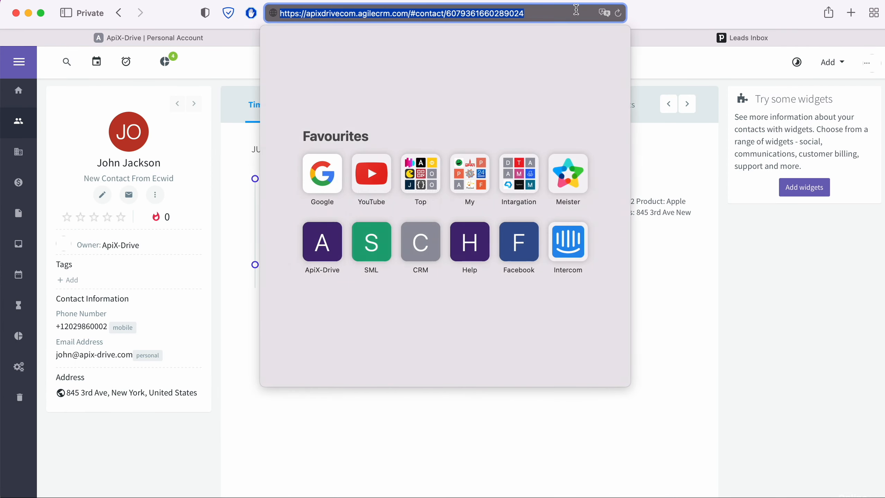
click(306, 14)
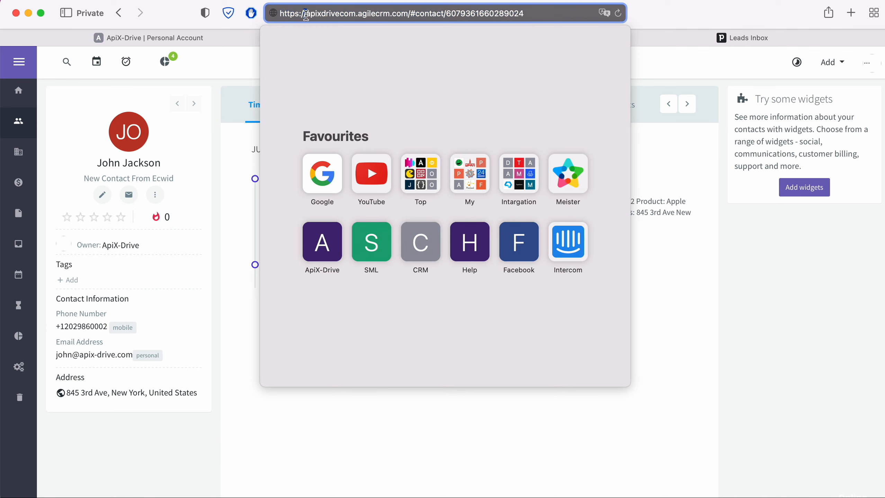
drag(305, 13, 355, 14)
right_click(351, 14)
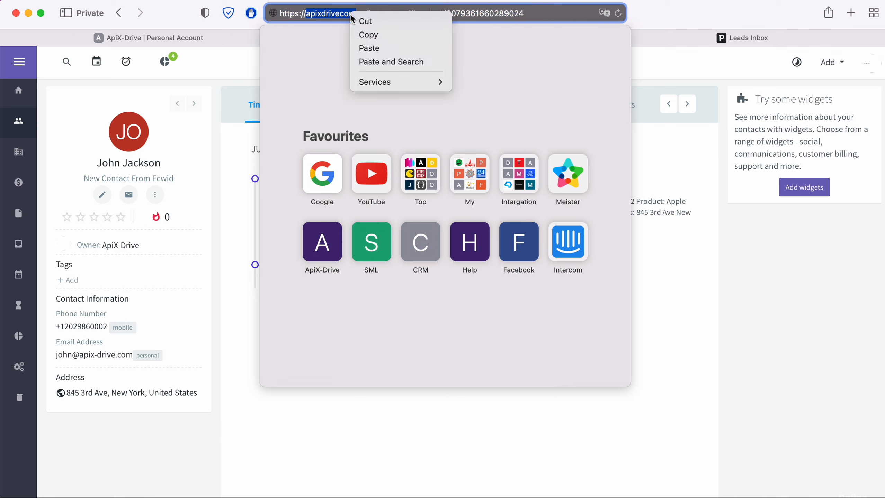
click(375, 35)
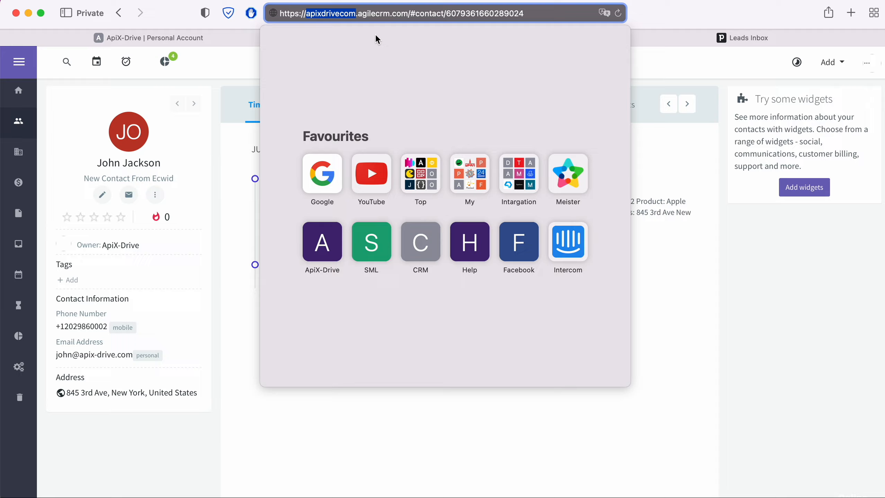
click(213, 38)
right_click(353, 237)
click(384, 273)
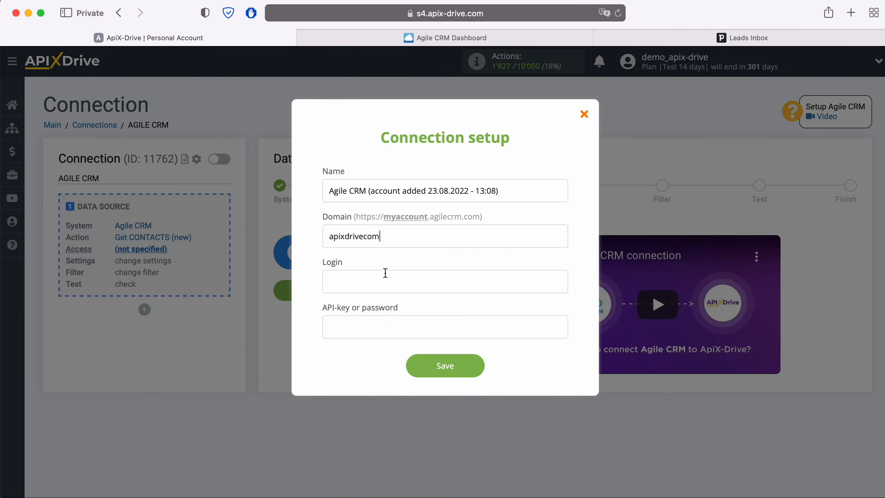
Enter the Agile CRM account's login e-mail in the Login field.
click(378, 282)
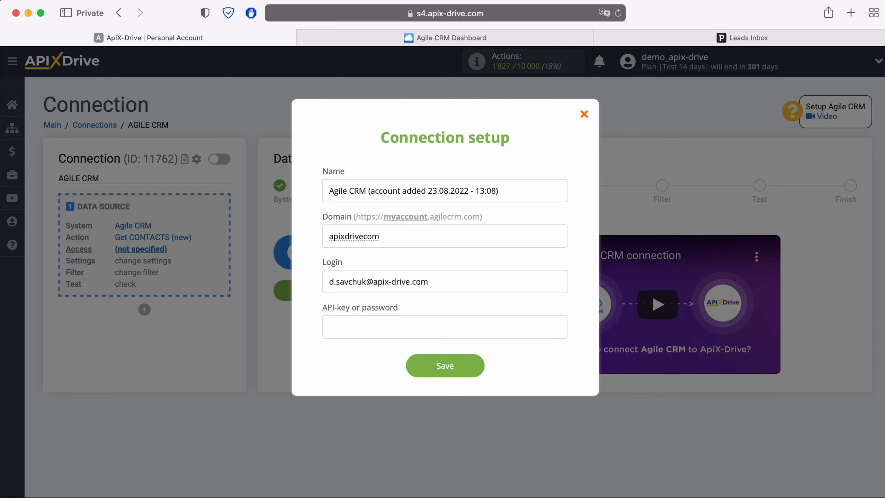
click(338, 327)
Copy the REST API key from Agile CRM's Admin Settings > Developers & API page.
click(449, 39)
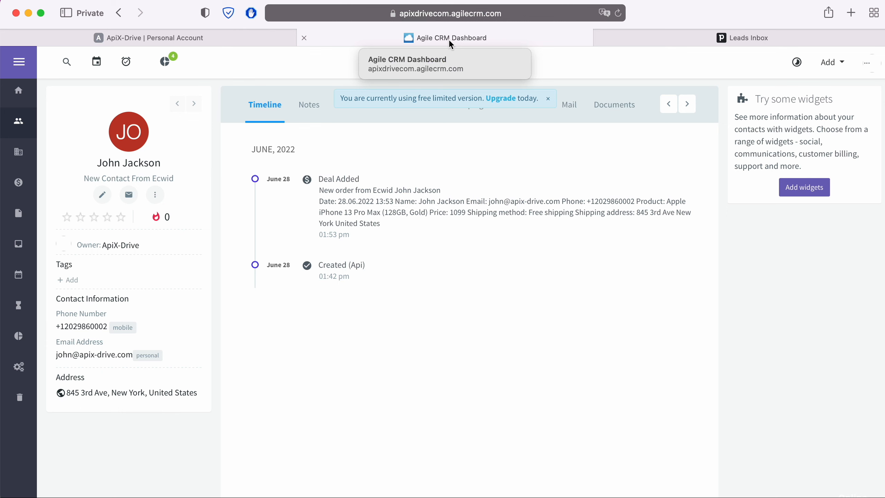
click(866, 64)
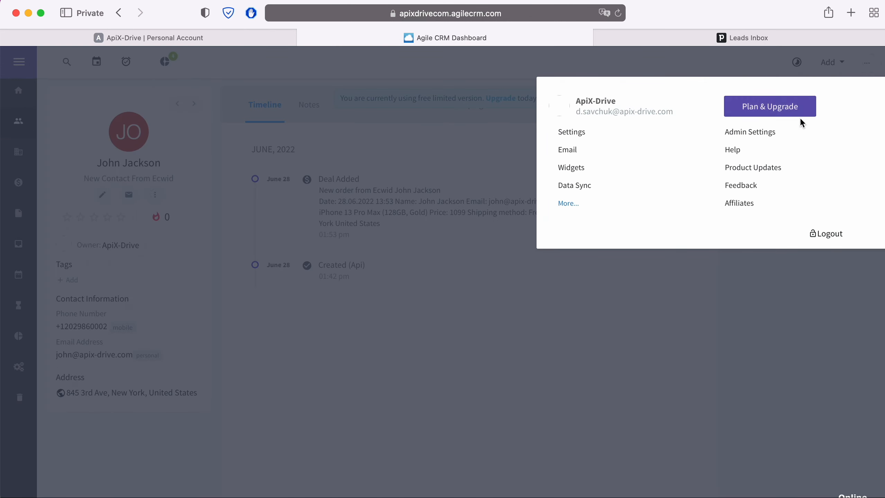
click(775, 132)
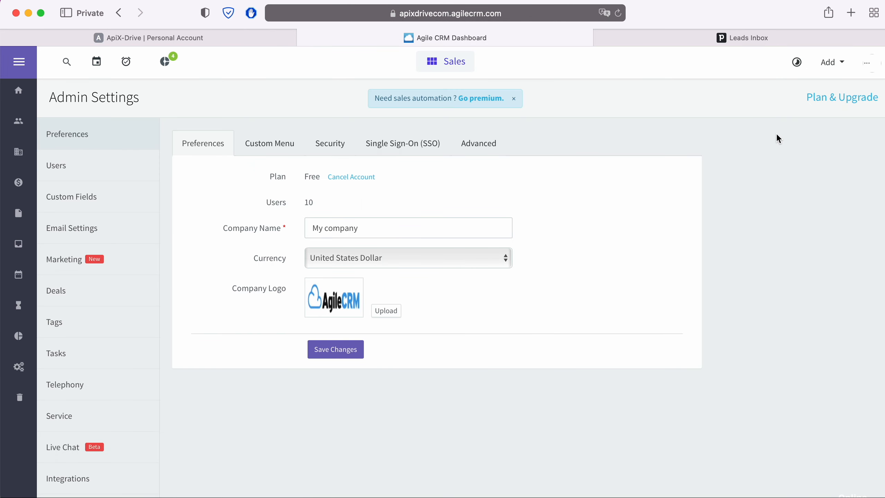
scroll(142, 330, down, 3)
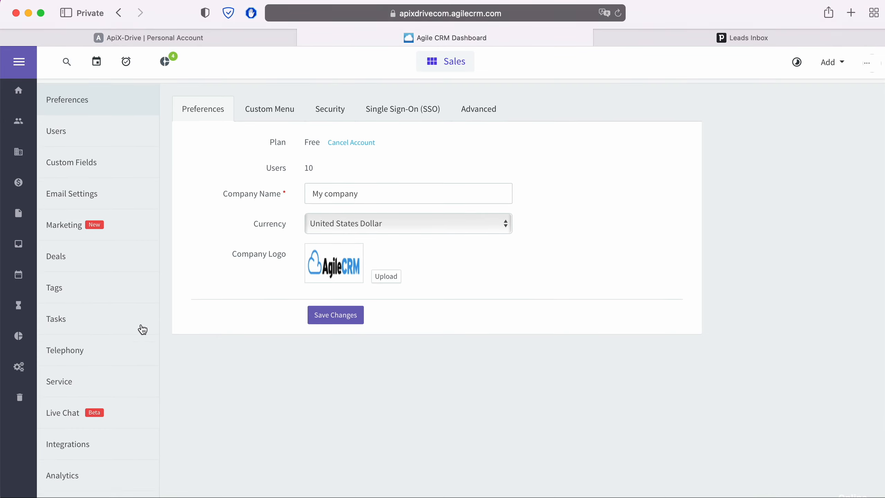
click(100, 465)
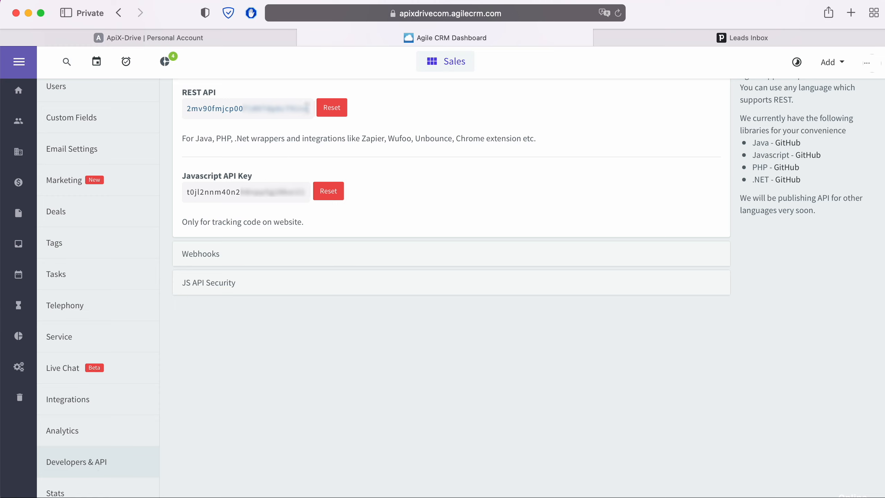
drag(308, 108, 187, 109)
right_click(202, 111)
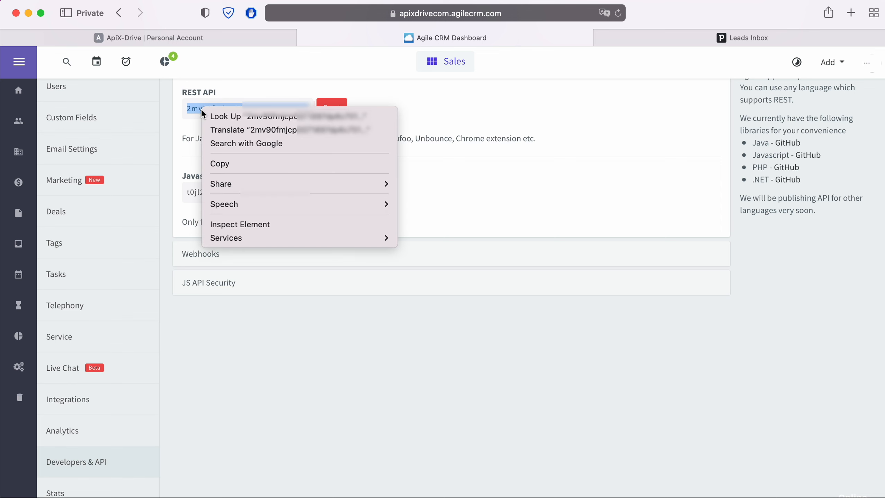
click(224, 164)
Paste the REST API key, save the account, and select it as the Agile CRM login.
click(200, 39)
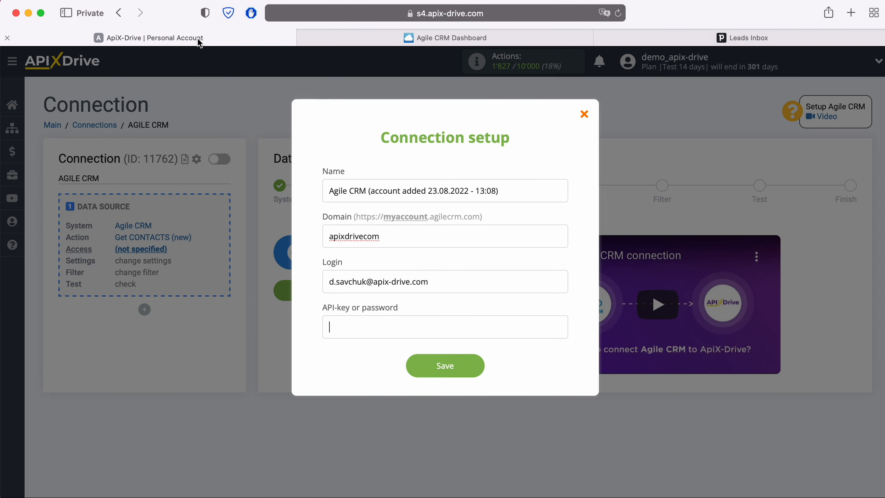
right_click(330, 326)
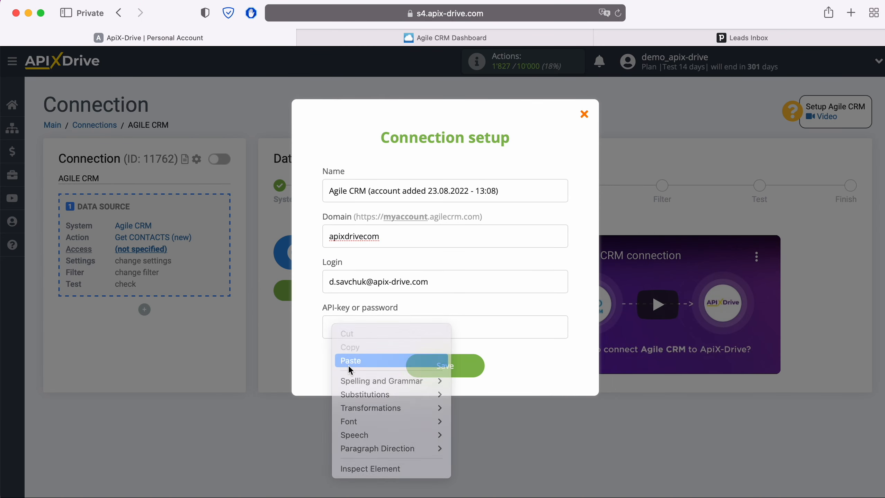
click(350, 363)
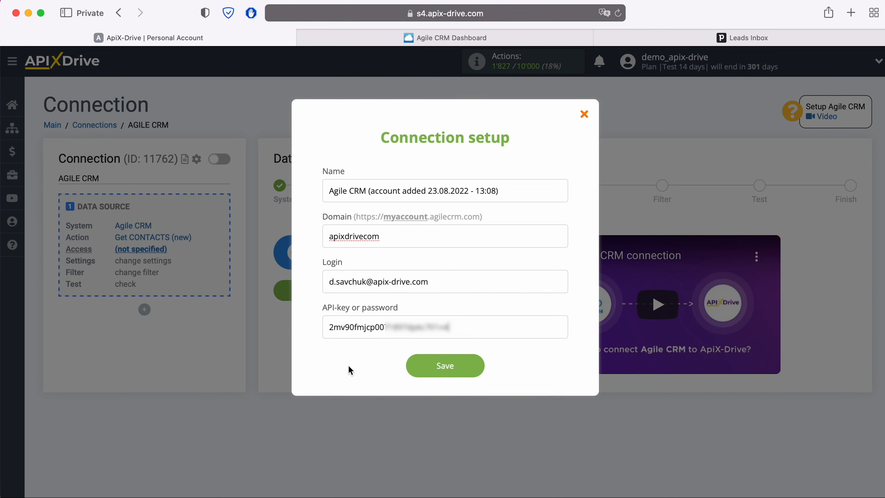
click(476, 366)
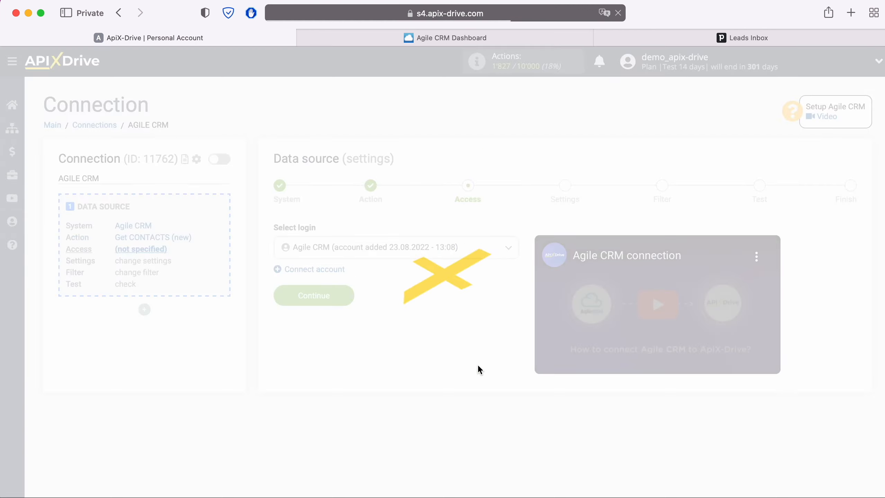
click(460, 248)
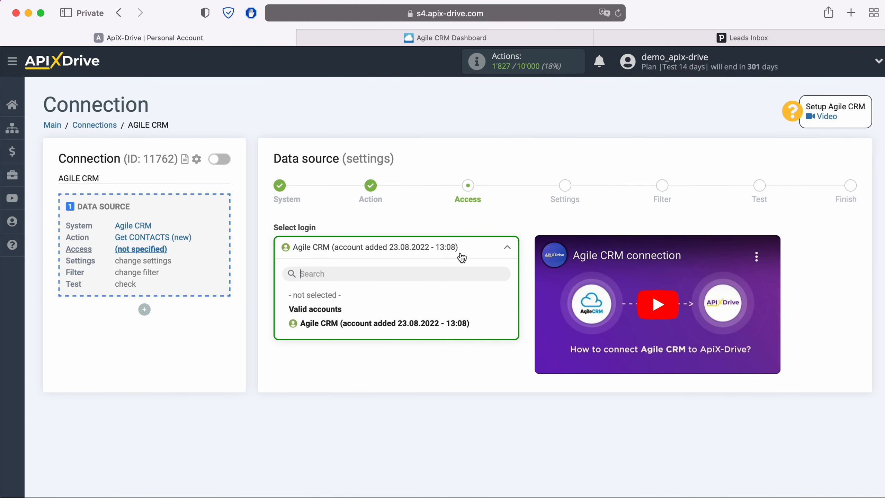
click(440, 328)
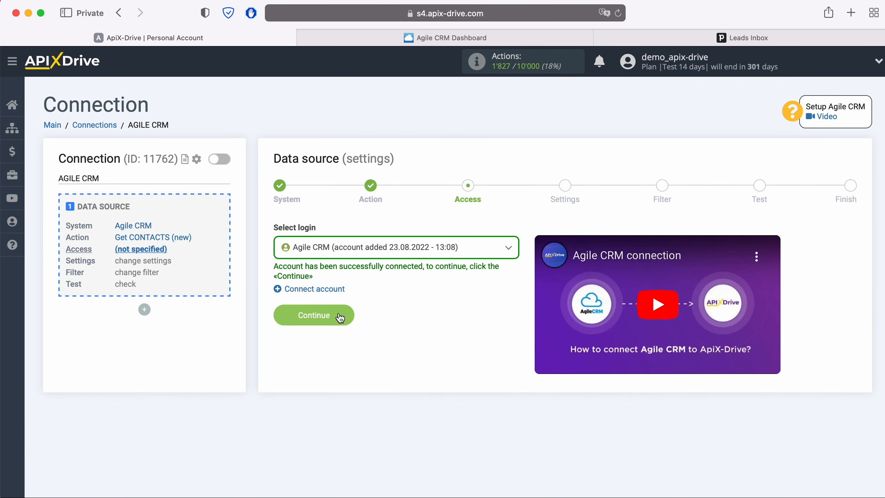
Pass Settings and Filter unchanged, review the contact test data, and finish the source setup.
click(339, 318)
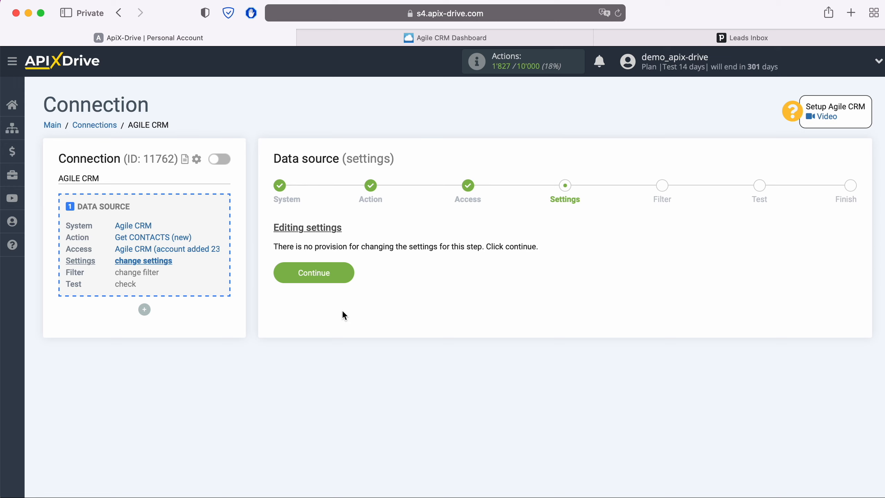
click(348, 274)
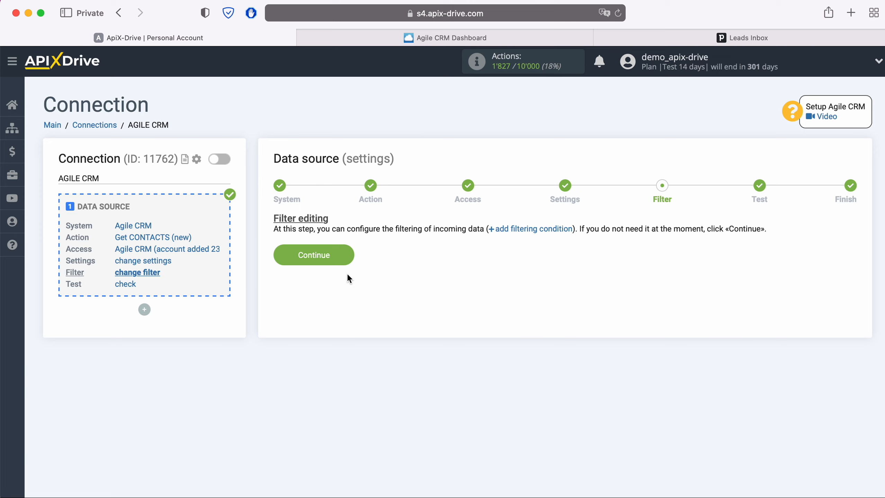
click(348, 254)
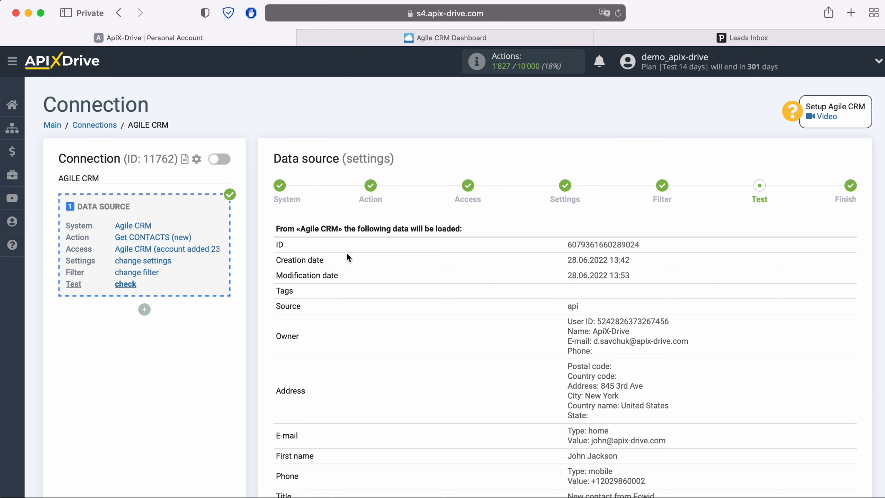
scroll(347, 256, down, 3)
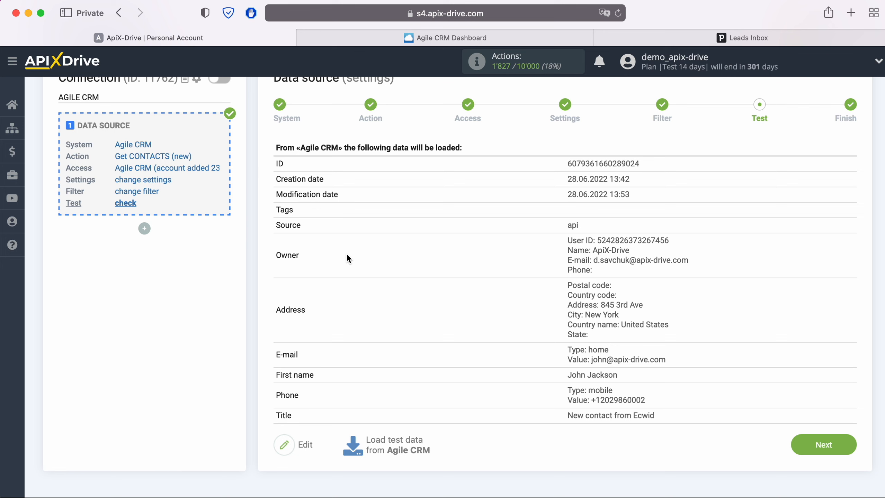
click(843, 443)
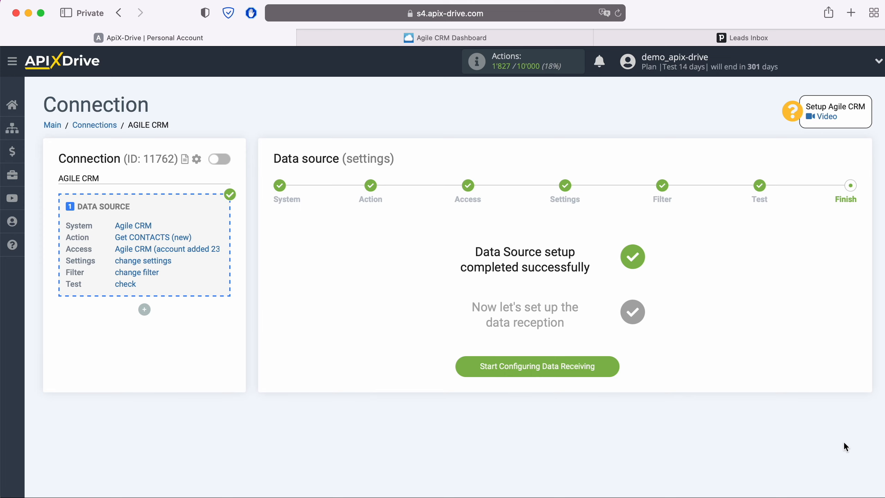
Begin data receiving and choose Pipedrive as the destination system.
click(611, 367)
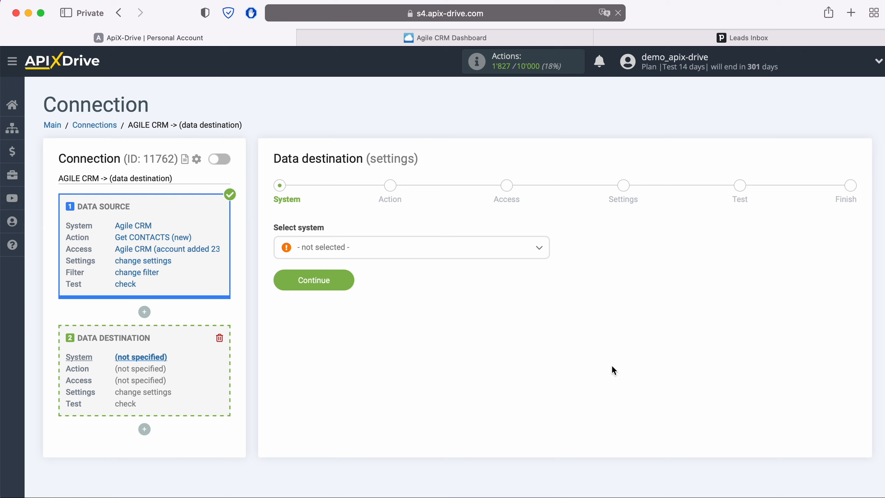
click(396, 255)
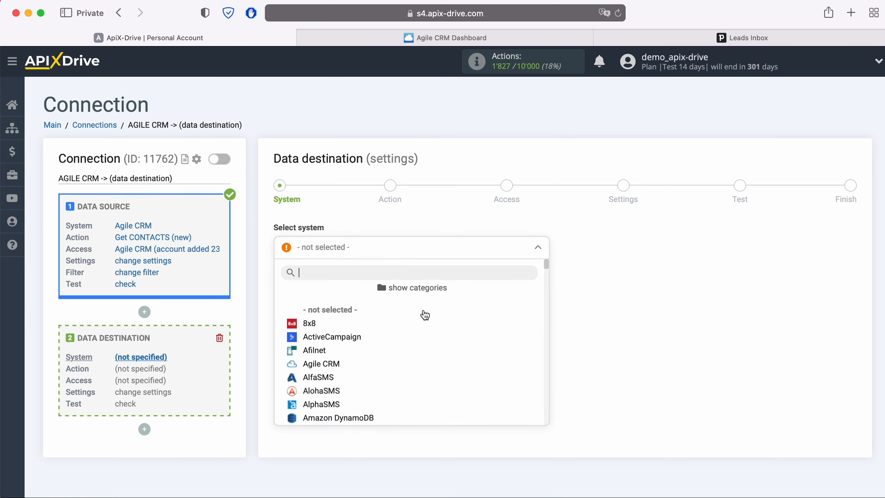
scroll(433, 321, down, 6)
scroll(457, 333, down, 10)
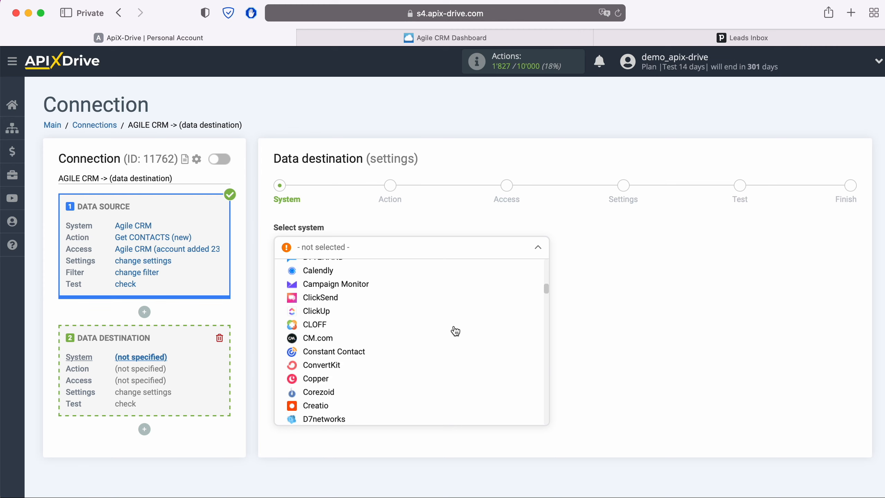
scroll(455, 331, down, 10)
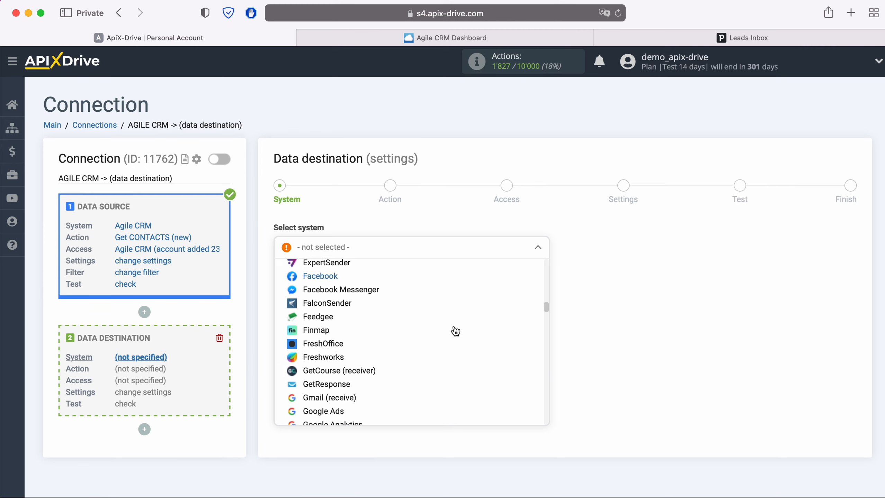
scroll(455, 331, down, 10)
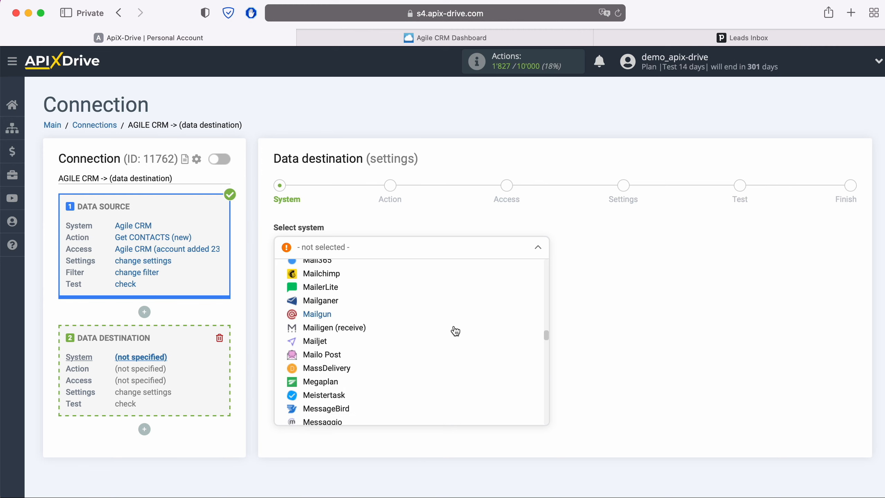
scroll(455, 331, down, 5)
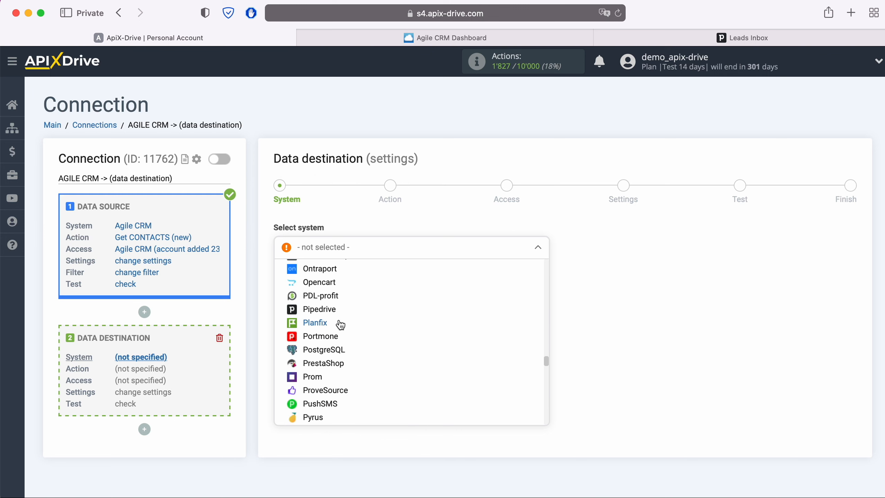
click(325, 309)
click(350, 284)
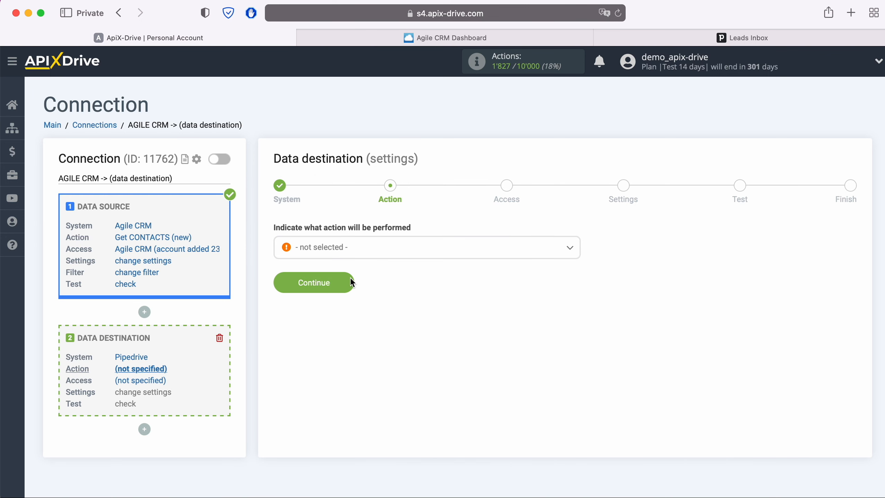
Set the Pipedrive action to Create DEAL, open Connect account «Pipedrive», and switch to Pipedrive.
click(389, 252)
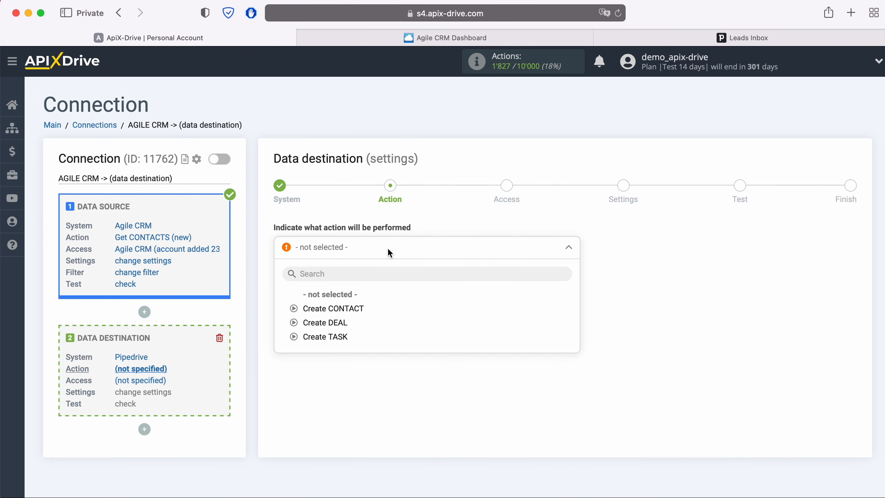
click(331, 322)
click(351, 280)
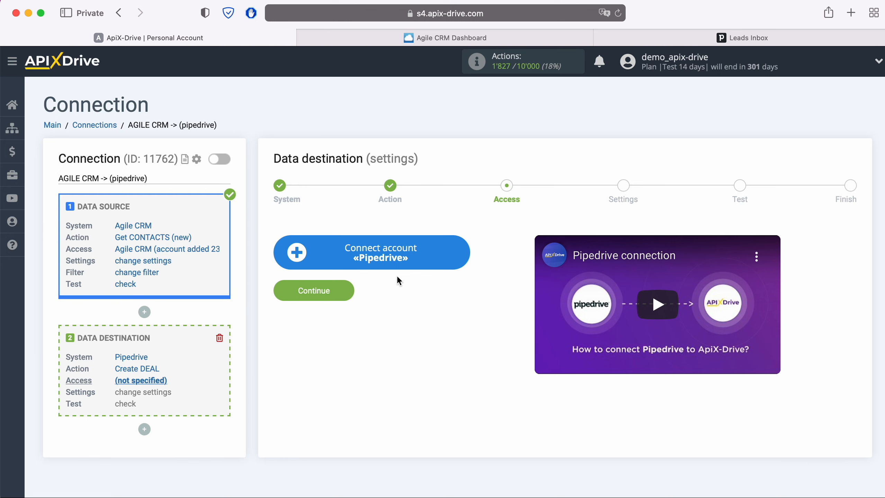
click(463, 254)
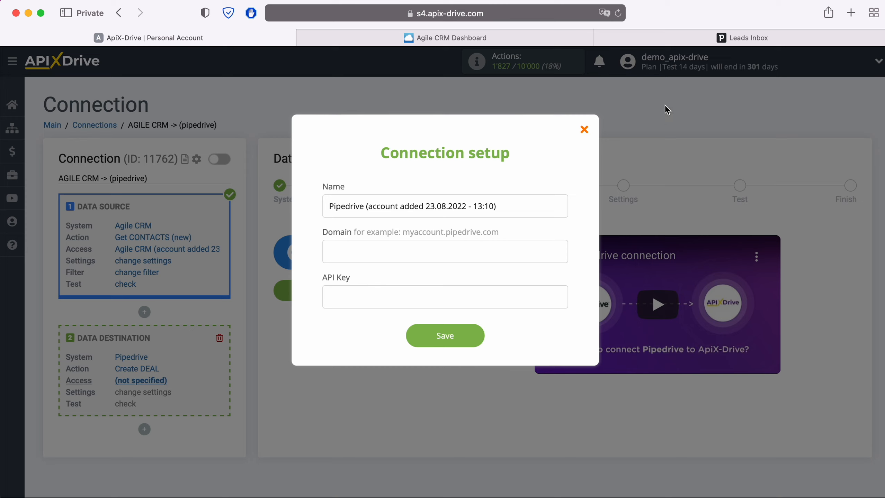
click(711, 39)
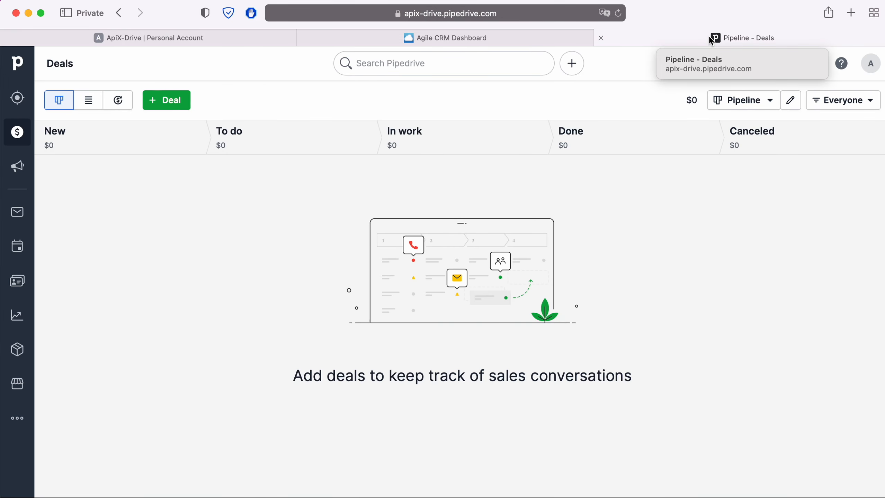
Copy apix-drive.pipedrive.com from the Pipedrive address bar and prepare to paste it into Domain.
click(589, 13)
click(589, 14)
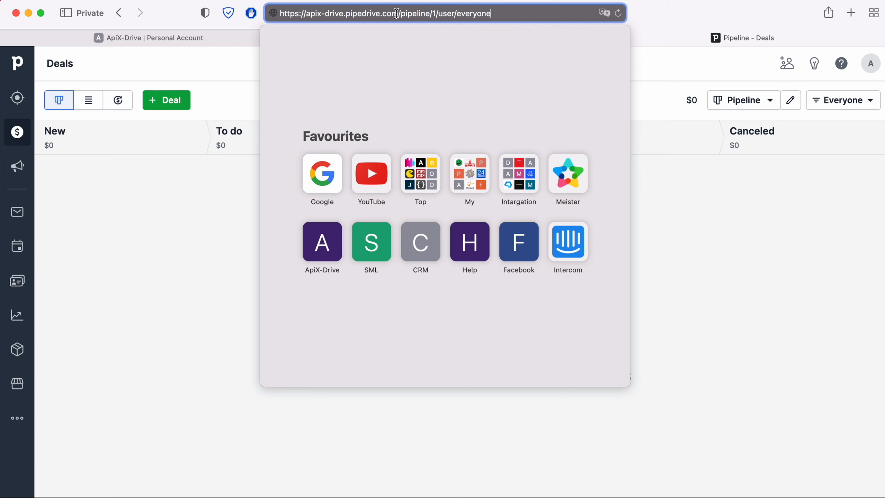
drag(306, 14, 400, 13)
right_click(384, 13)
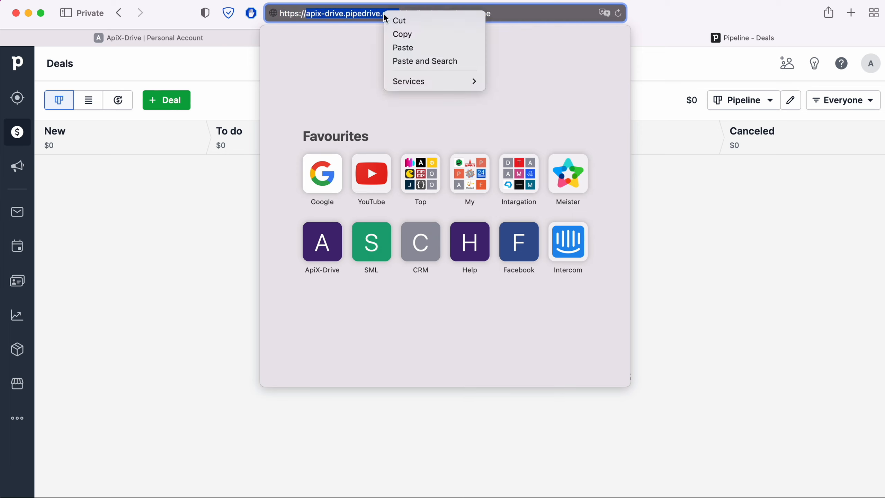
click(405, 36)
click(220, 38)
right_click(348, 250)
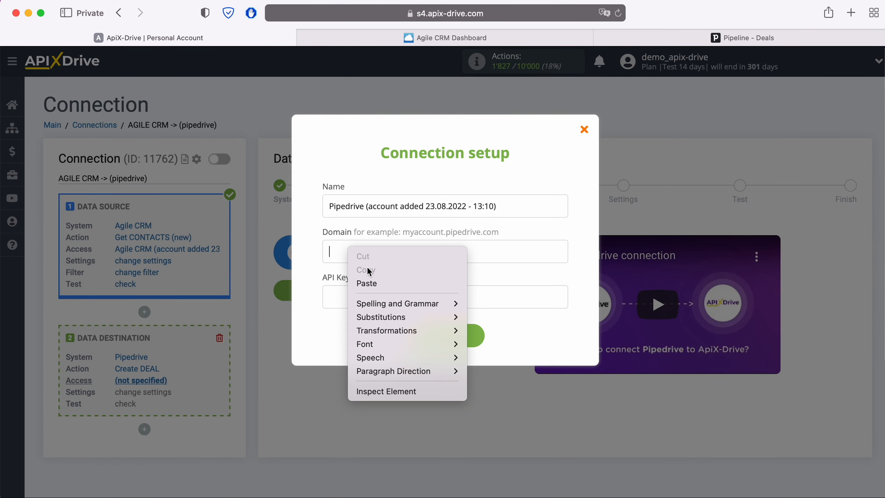
Paste apix-drive.pipedrive.com into the Pipedrive connection's Domain field.
click(380, 282)
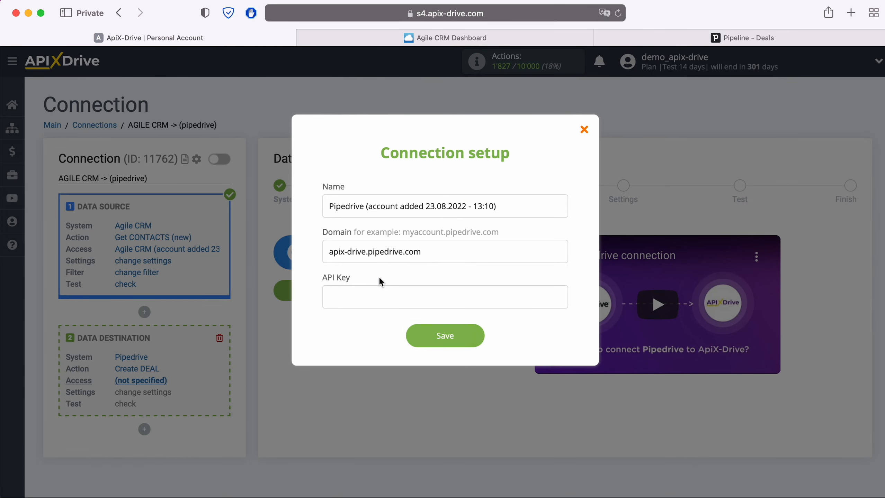
click(712, 39)
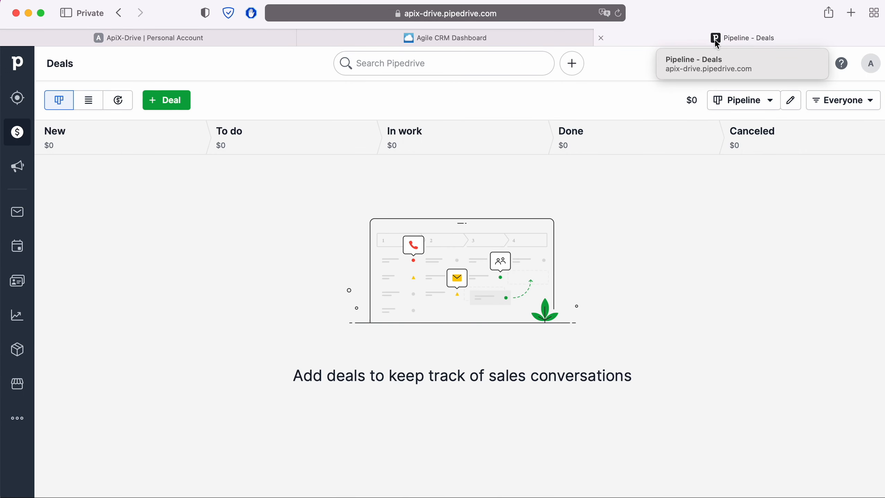
Copy the personal API token from Pipedrive's Personal preferences API section.
click(872, 66)
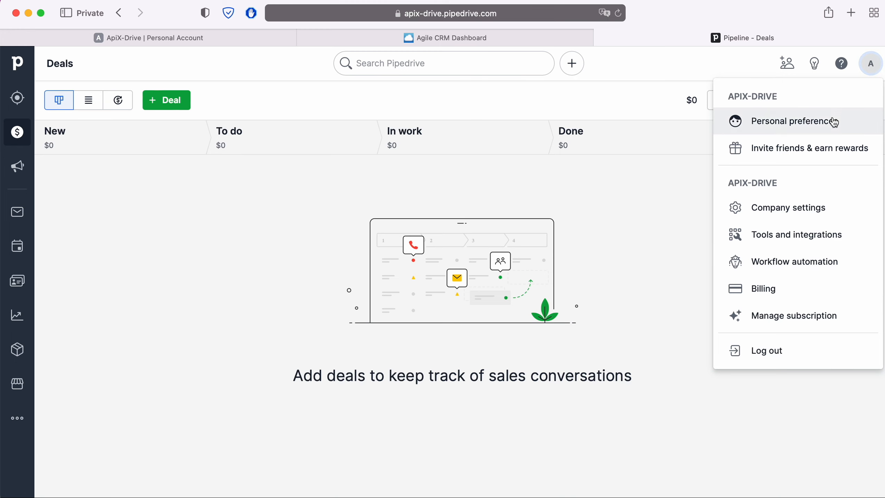
click(832, 121)
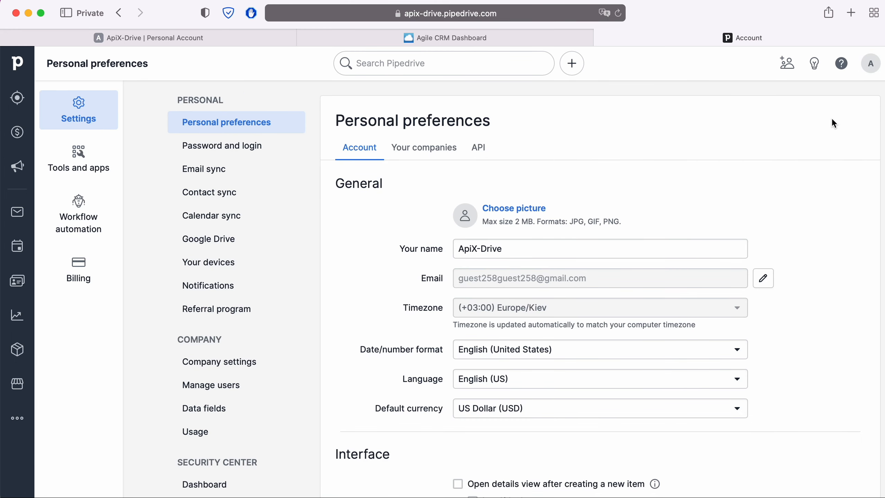
click(480, 149)
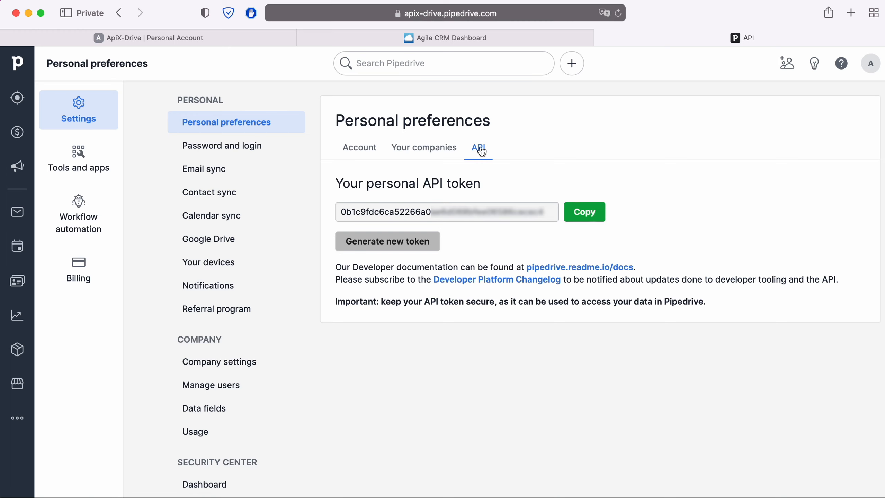
click(584, 211)
click(238, 39)
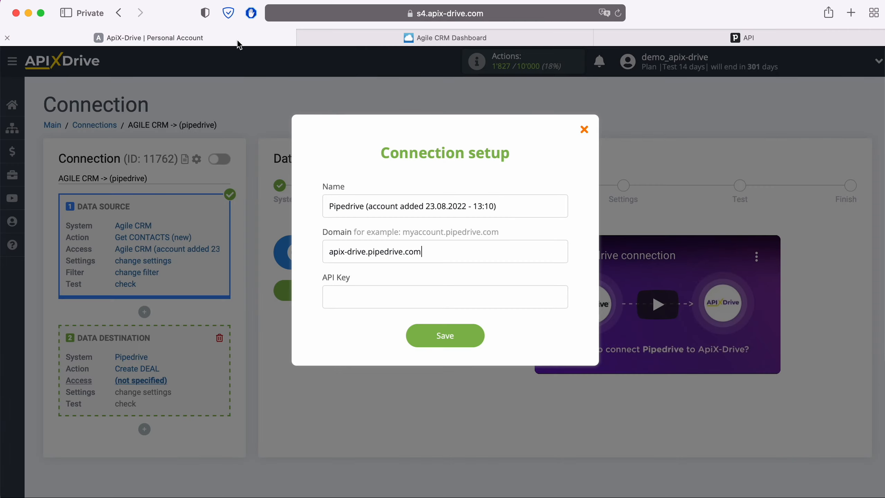
Paste the Pipedrive API token into the API Key field and save the connection.
right_click(339, 288)
click(360, 322)
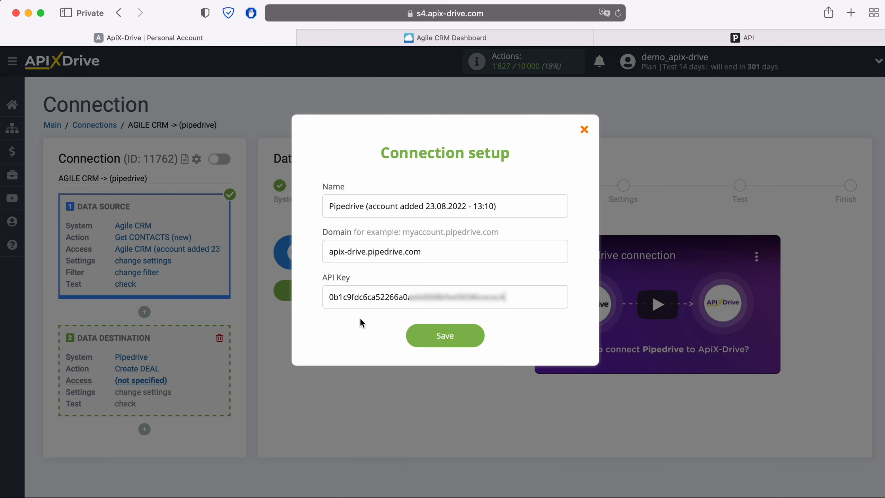
click(469, 336)
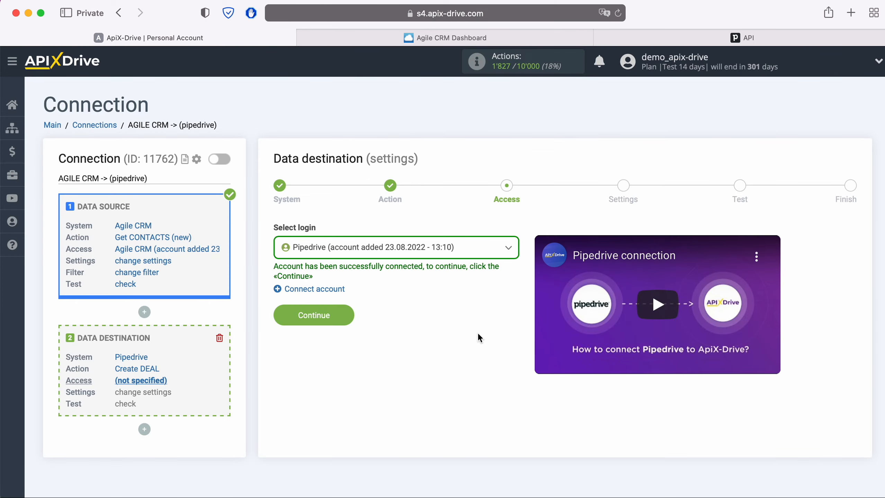
Select the connected Pipedrive account as the login and continue to the deal settings.
click(461, 251)
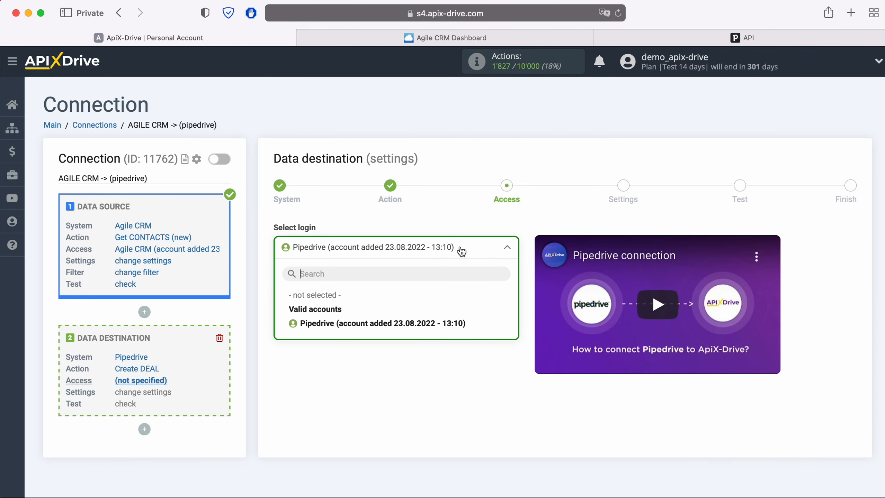
click(454, 322)
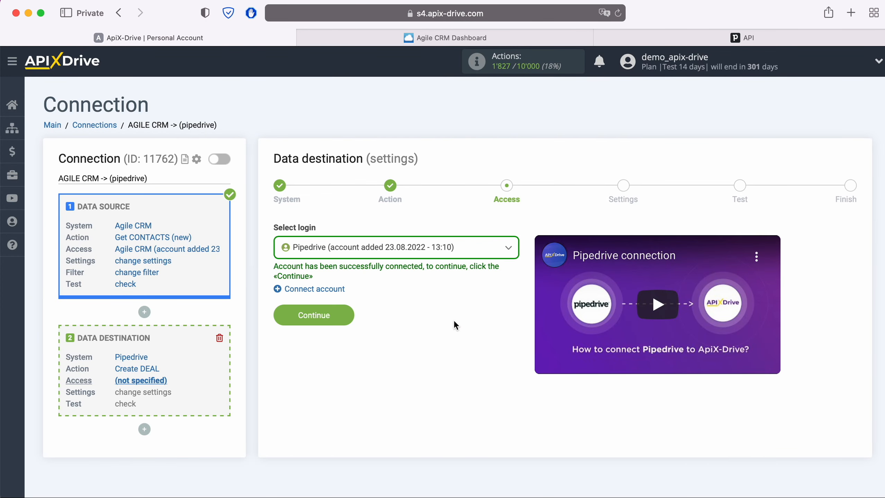
click(347, 313)
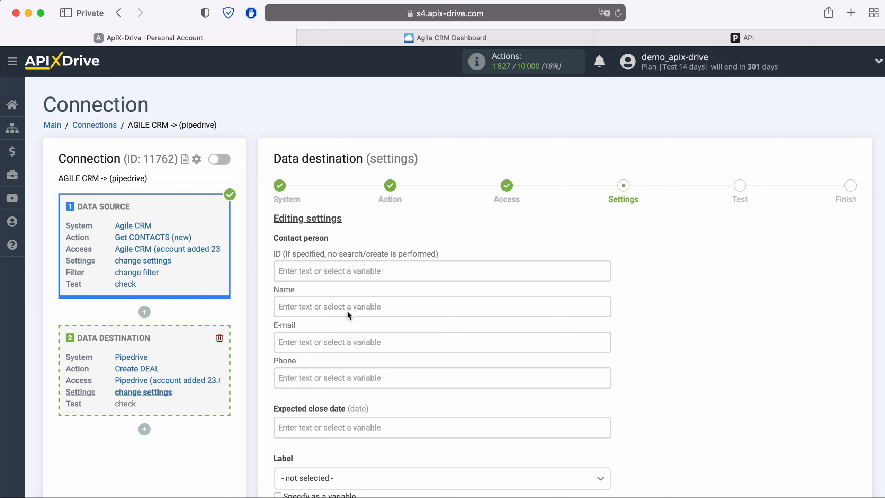
Fill the contact Name, E-mail and Phone with the Agile CRM first name, e-mail and phone variables.
click(348, 310)
scroll(445, 289, down, 5)
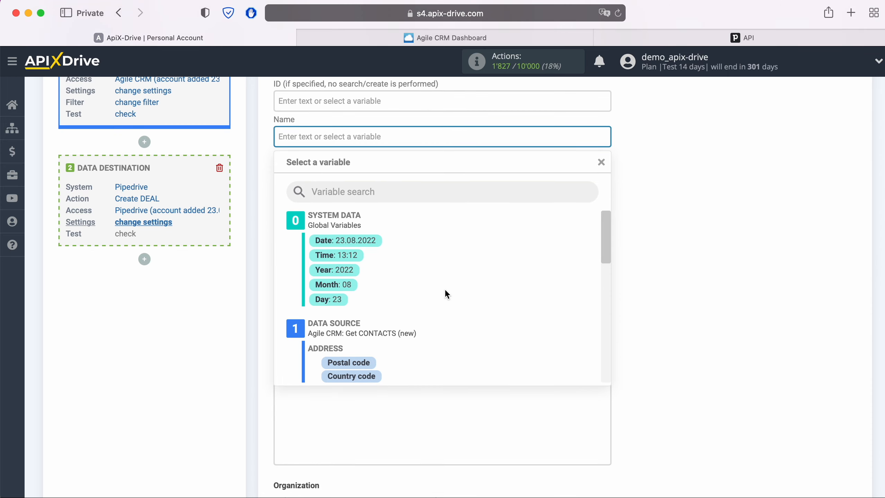
scroll(502, 290, down, 2)
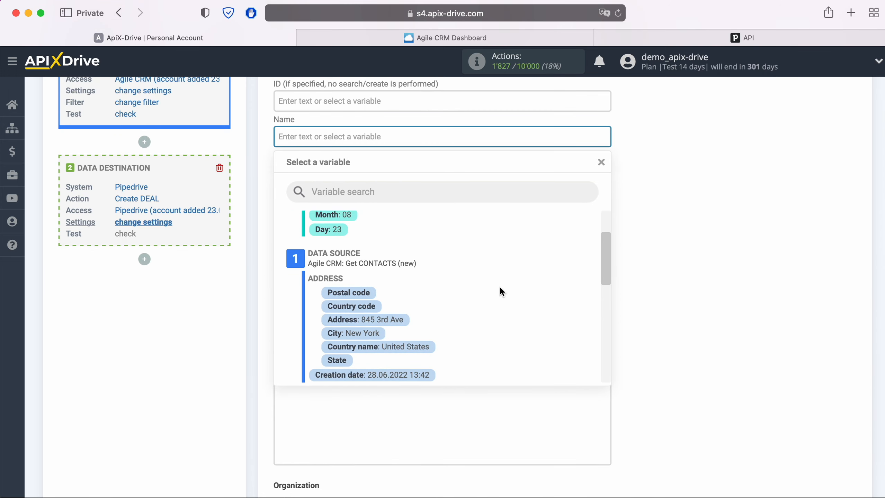
scroll(501, 289, down, 2)
scroll(499, 287, down, 1)
click(400, 352)
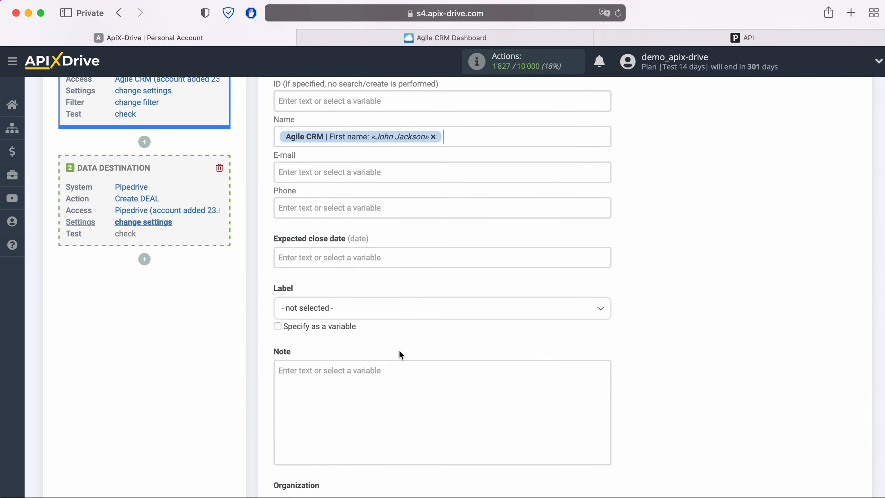
click(348, 173)
scroll(532, 292, down, 3)
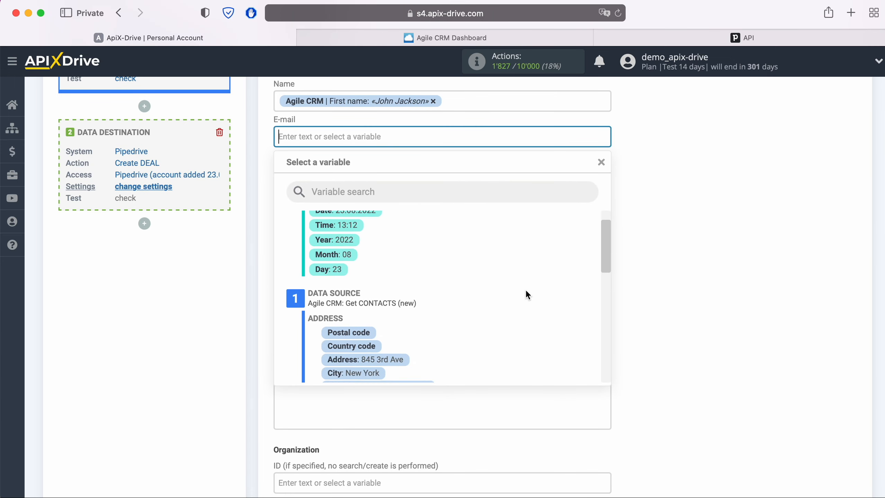
scroll(522, 290, down, 2)
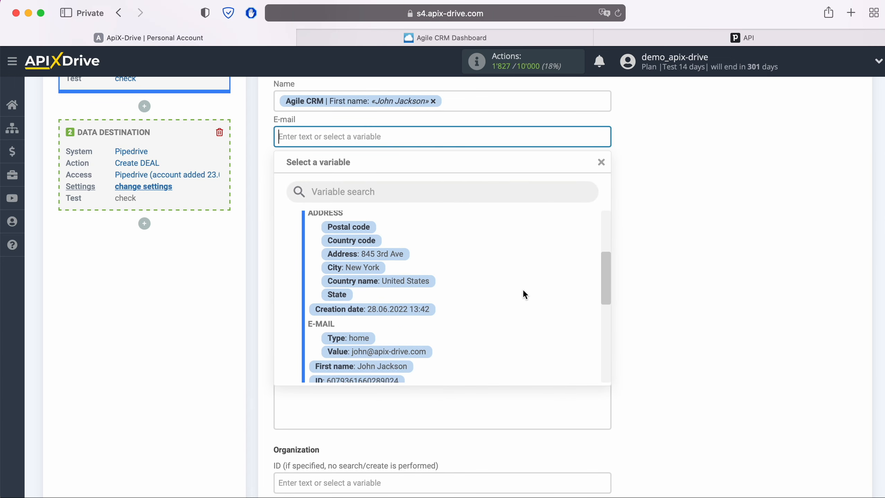
click(419, 352)
click(342, 172)
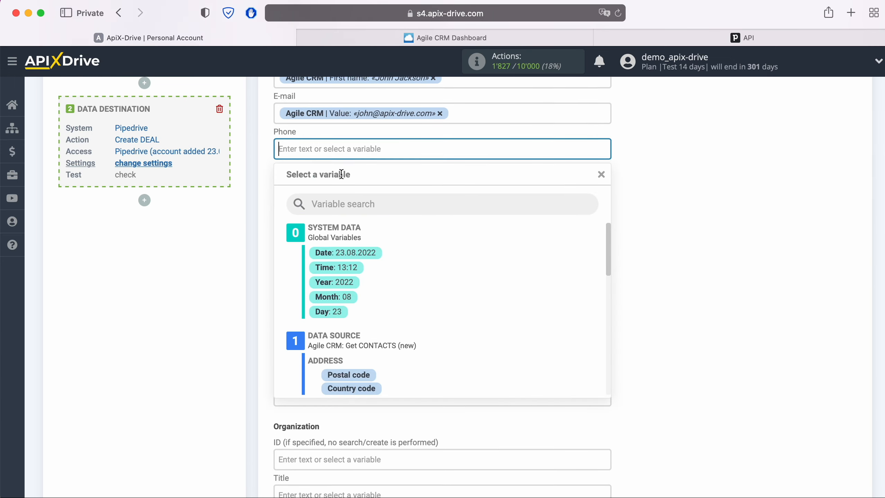
scroll(512, 288, down, 4)
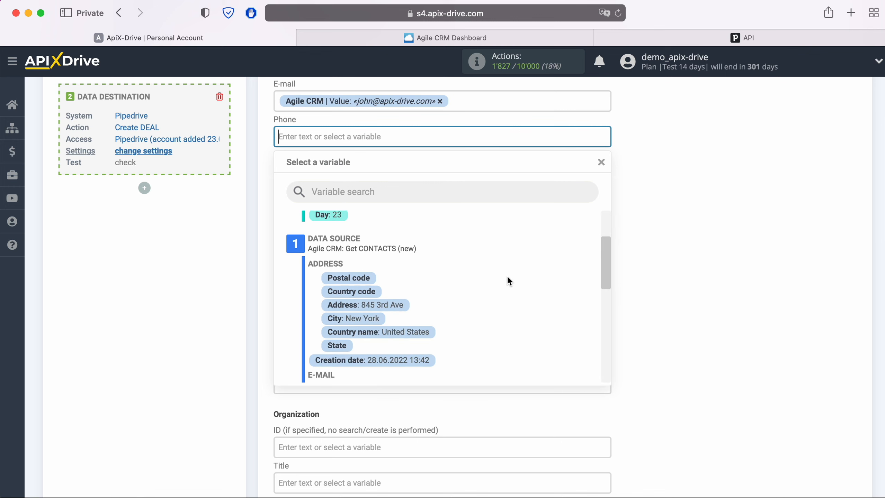
scroll(507, 278, down, 3)
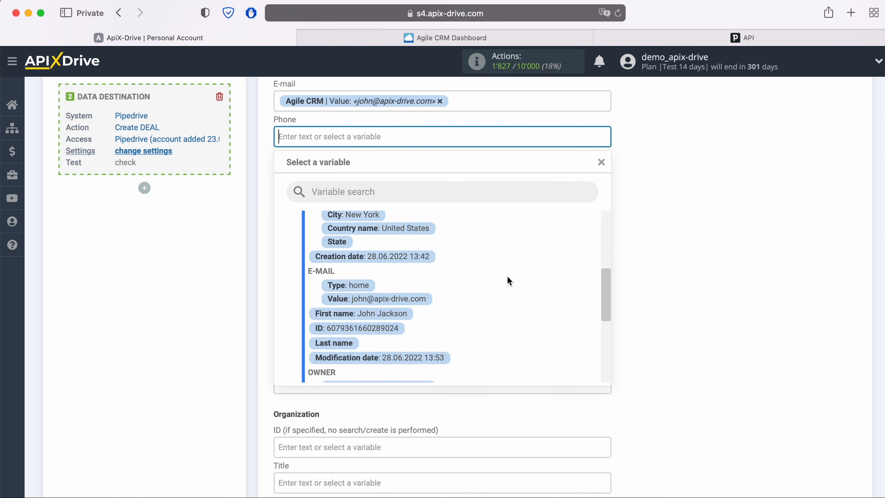
scroll(506, 281, down, 3)
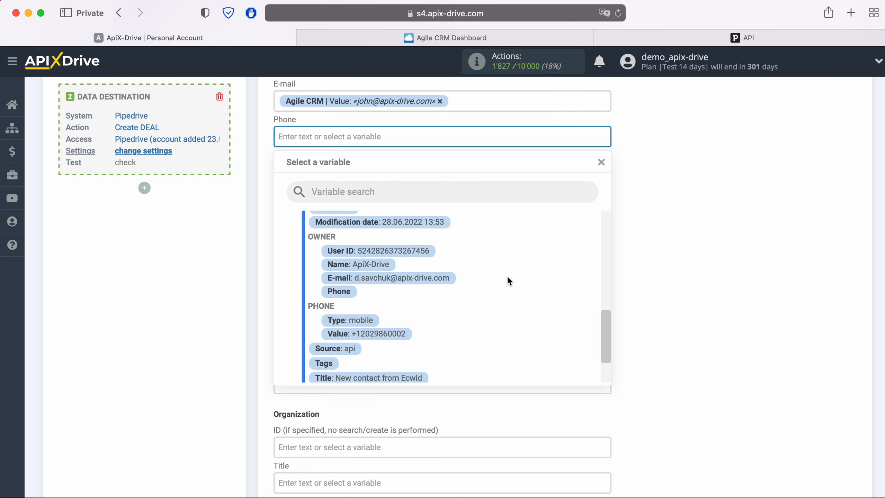
click(401, 331)
Set the Note to 'New CONTACT from AgileCRM', organization Title to first name, and pipeline Pipeline.
click(359, 309)
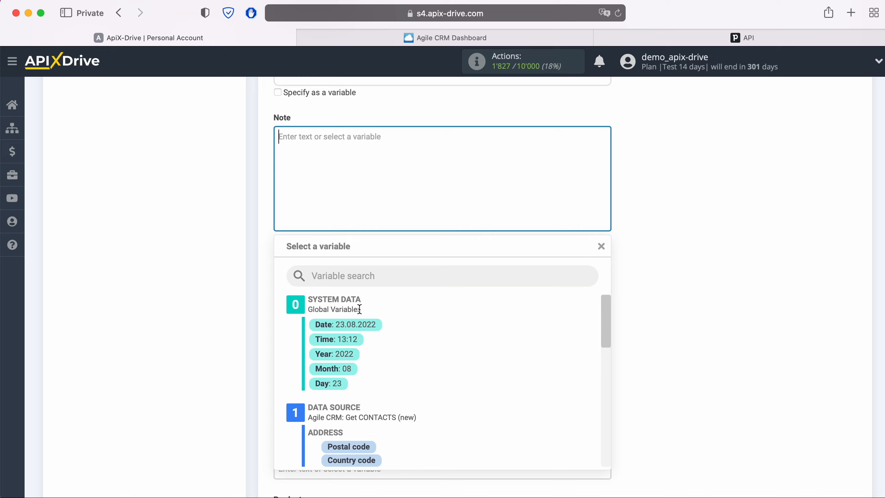
text(New CO)
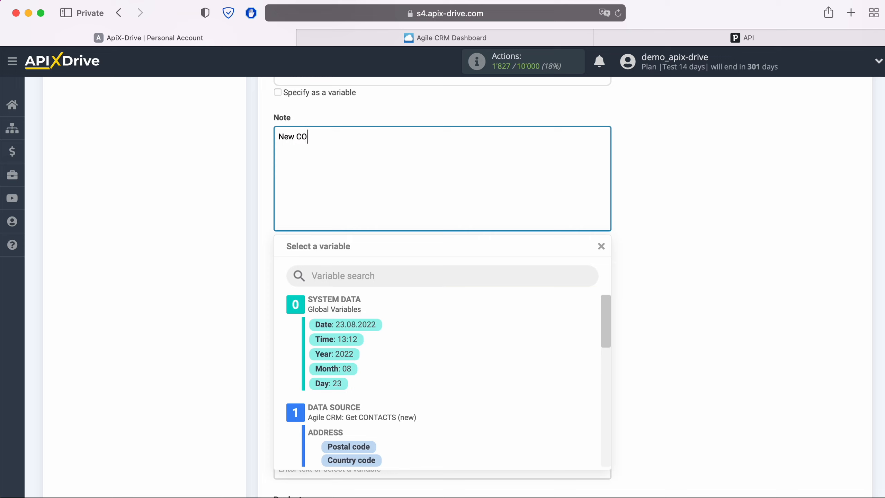
text(NTACT from AgileCRM)
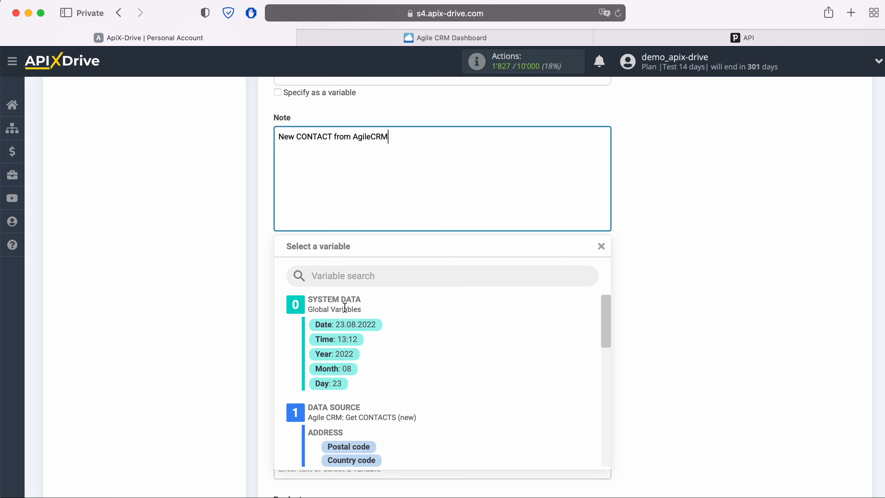
click(133, 285)
scroll(202, 282, down, 3)
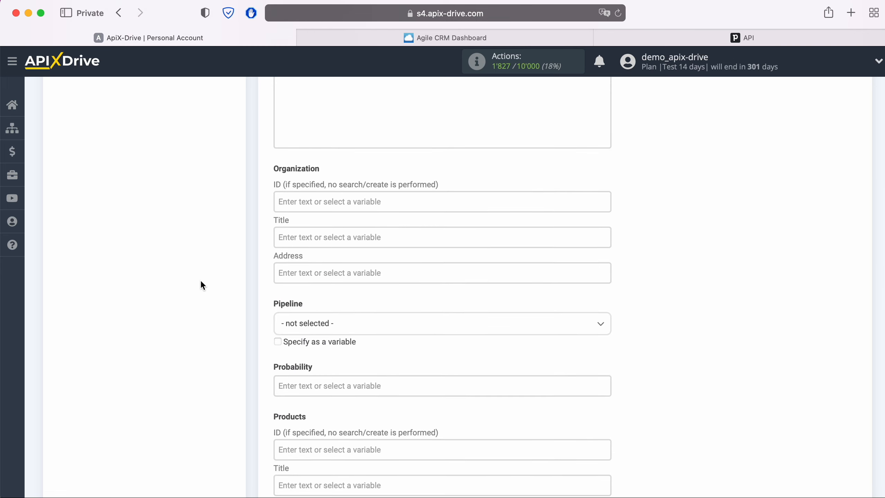
click(301, 237)
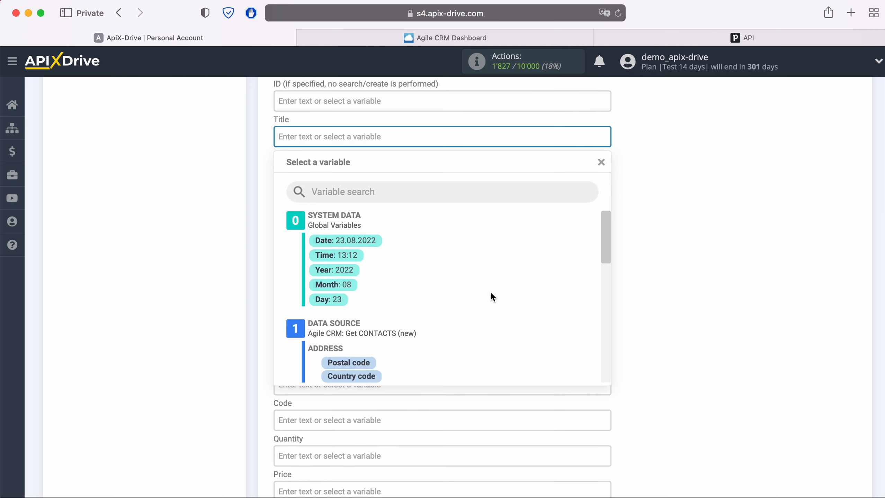
scroll(492, 293, down, 5)
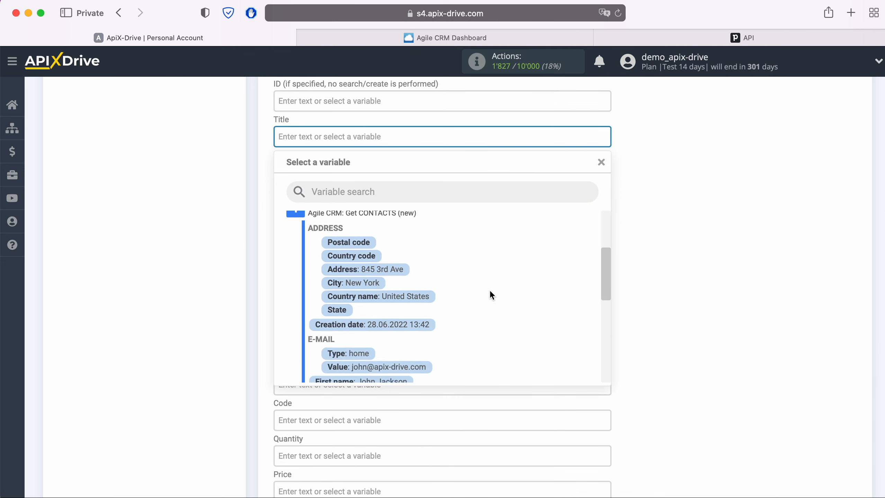
scroll(478, 300, down, 1)
click(405, 358)
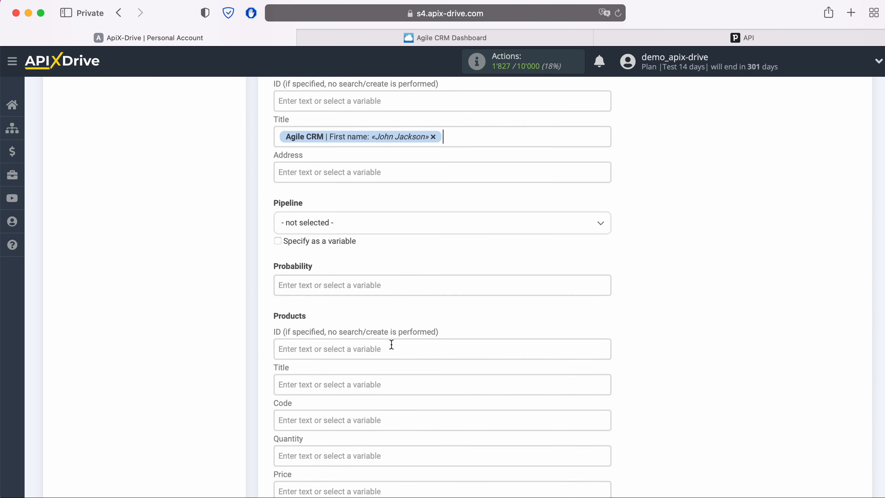
click(355, 229)
click(315, 284)
Enter the product as 'iPhone 4s 16Gb' with quantity 1 and price 100.
scroll(375, 273, down, 3)
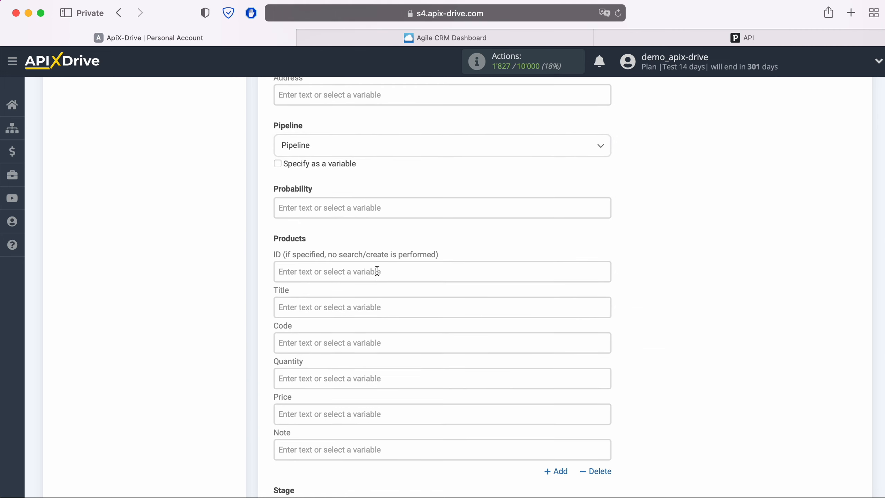
scroll(377, 271, down, 3)
click(360, 239)
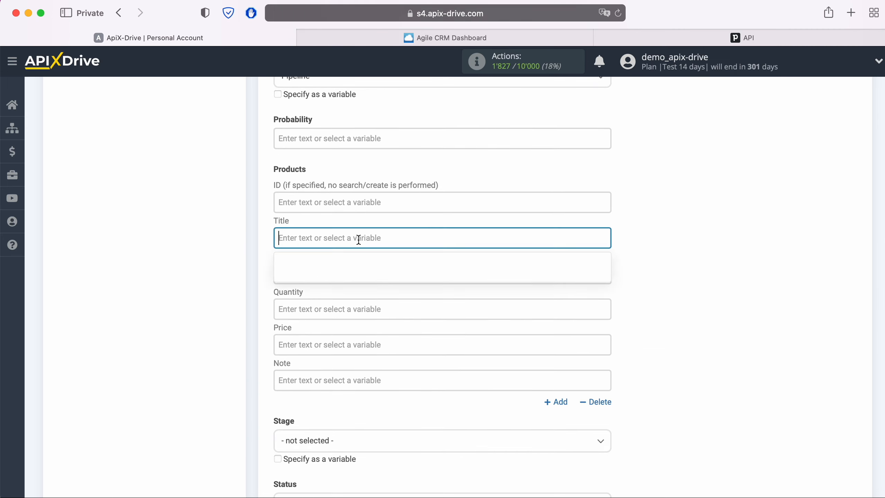
text(iPhone)
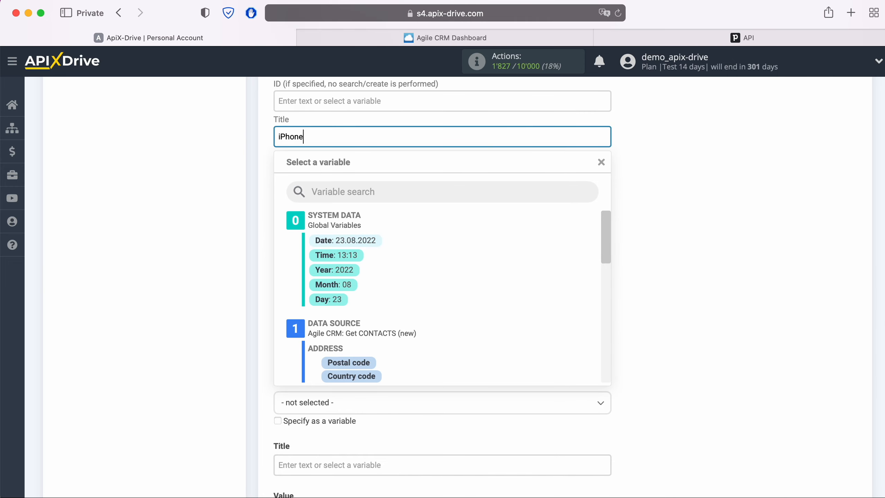
text( 4s 16Gb)
click(194, 261)
click(298, 208)
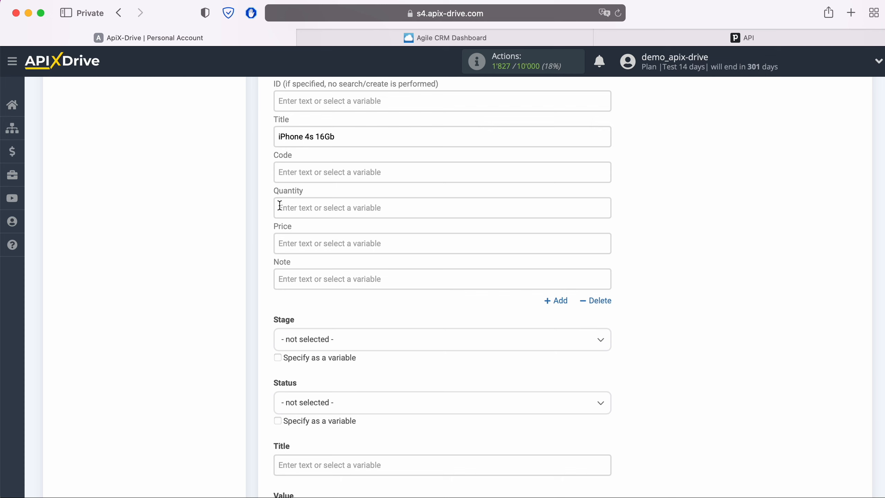
text(1)
click(211, 203)
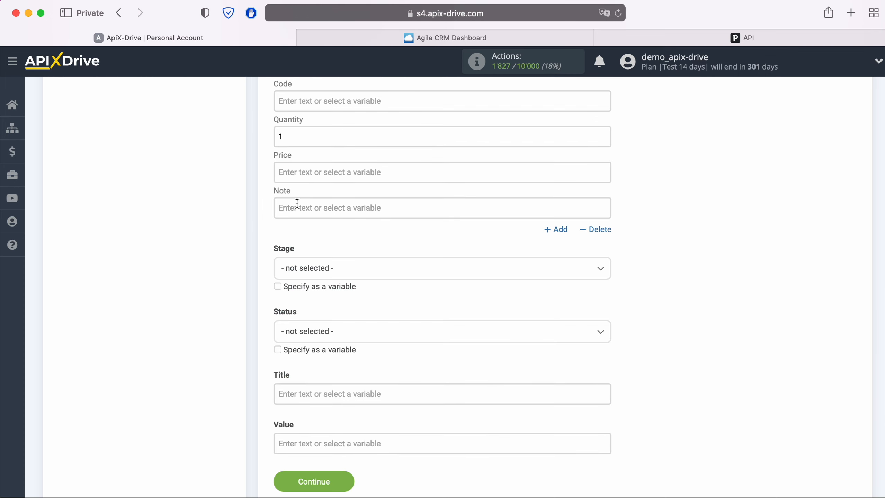
click(311, 178)
text(100)
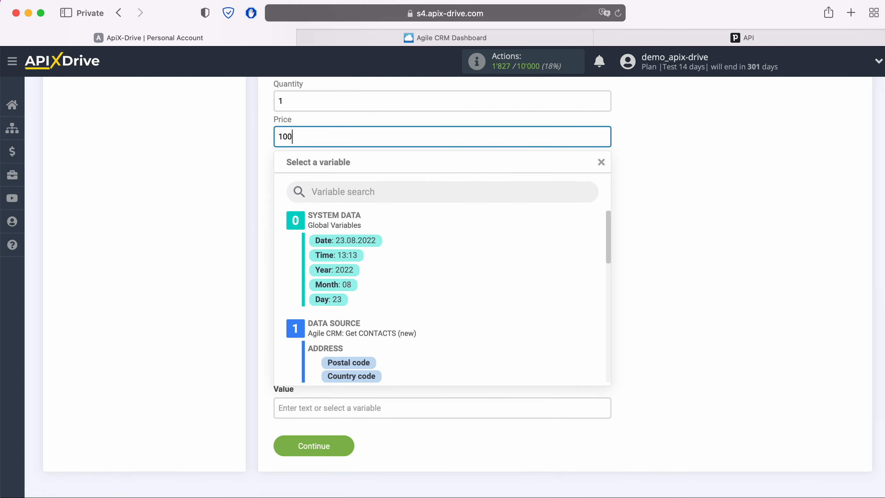
click(229, 209)
click(311, 238)
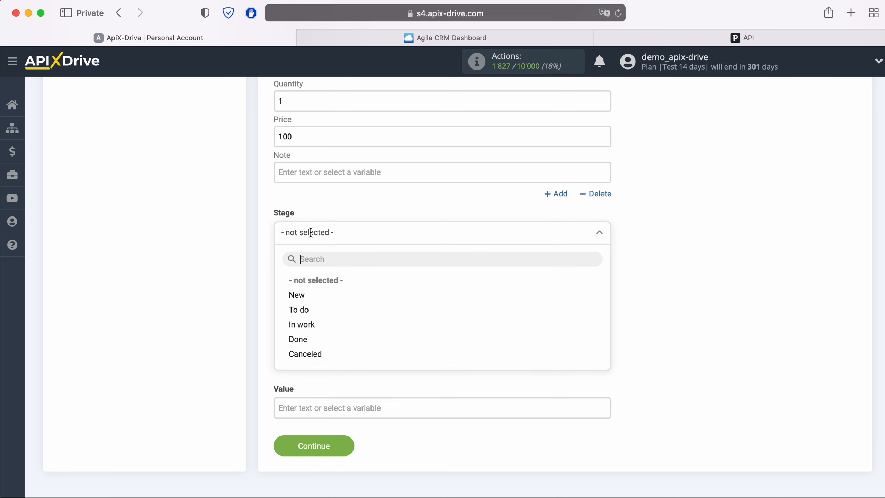
Set the deal stage to New and the status to Open.
click(299, 293)
scroll(300, 297, down, 2)
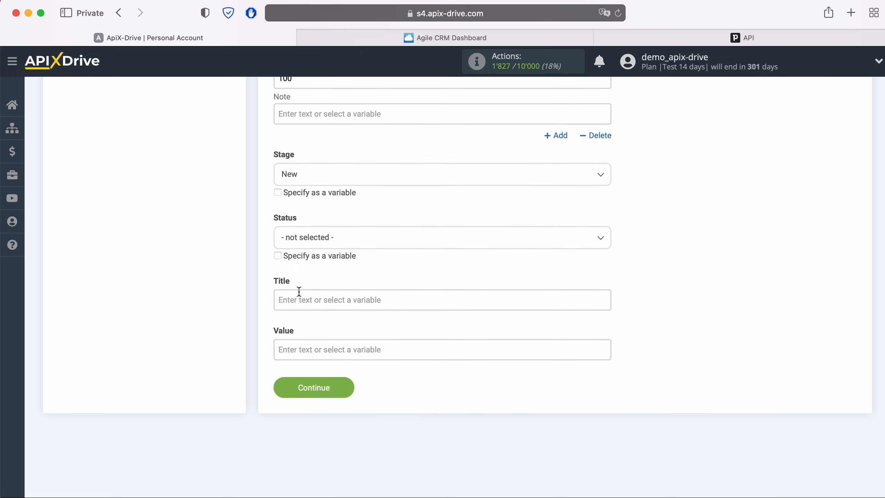
click(302, 238)
click(301, 299)
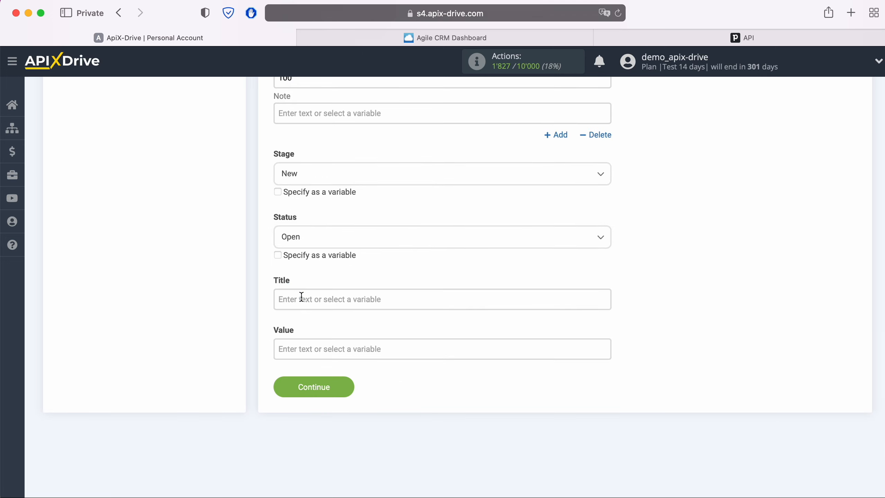
Title the deal 'New CONTACT from AgileCRM' plus the first name, set value 100, and continue.
click(301, 296)
scroll(301, 296, down, 5)
text(Ne)
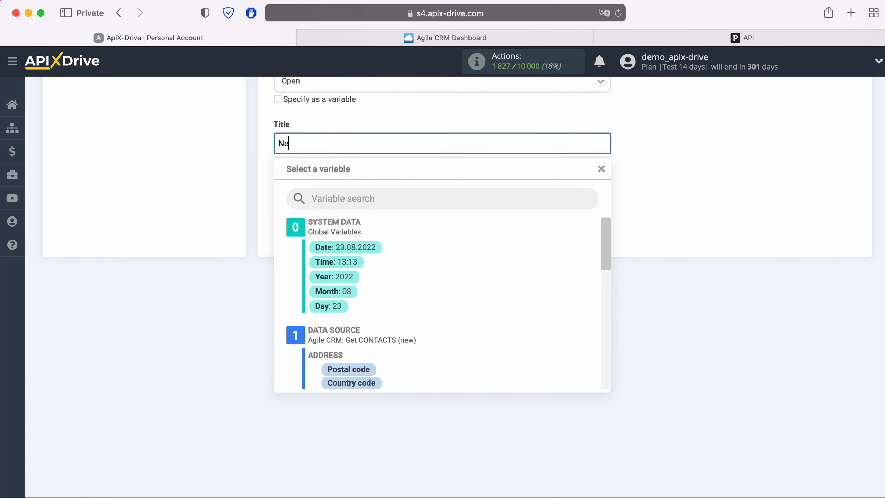
text(w CONTACT from AgileCRM)
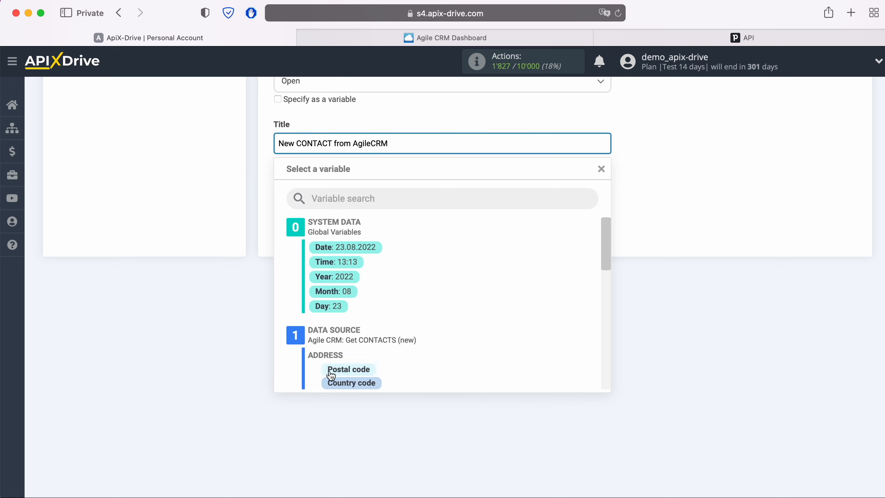
scroll(445, 345, down, 3)
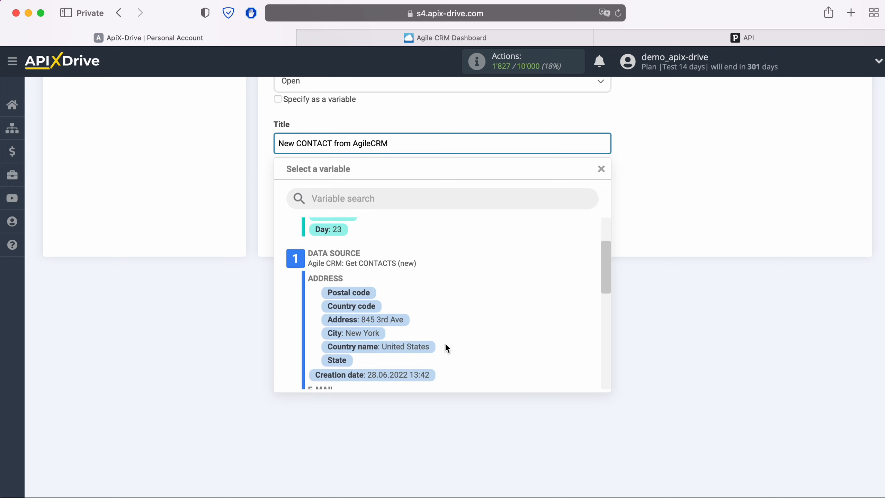
scroll(445, 343, down, 2)
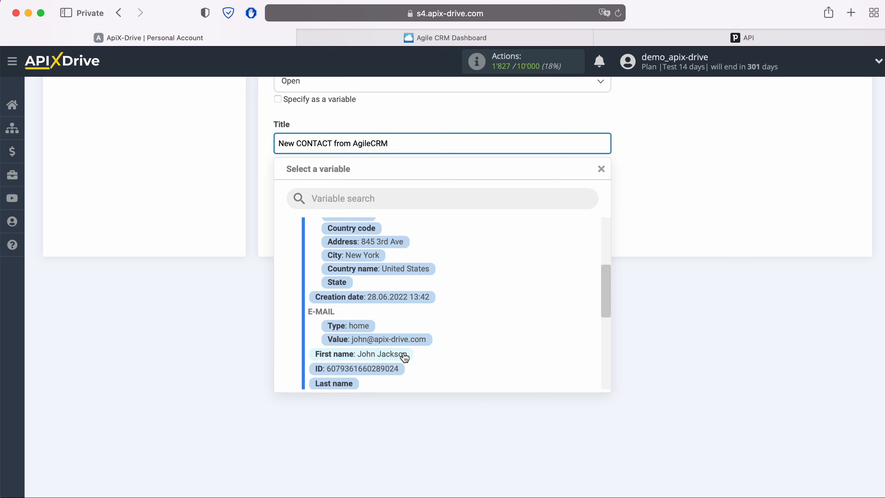
click(402, 353)
click(358, 192)
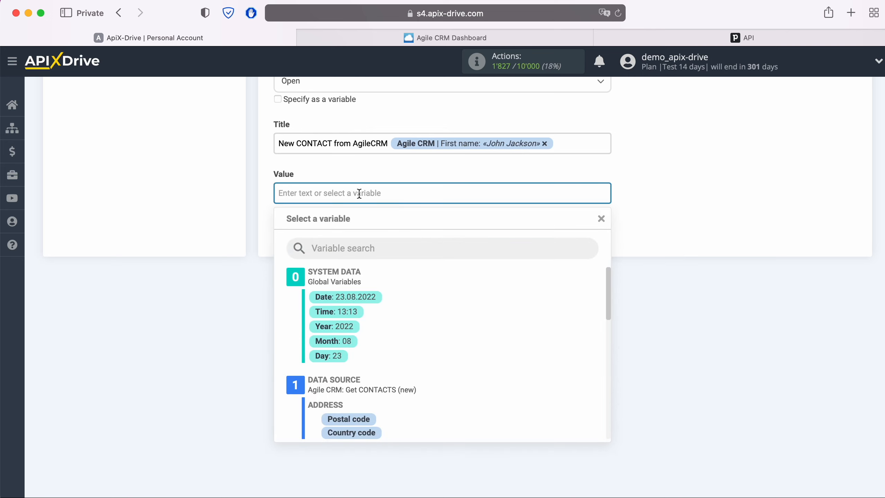
text(100)
click(185, 142)
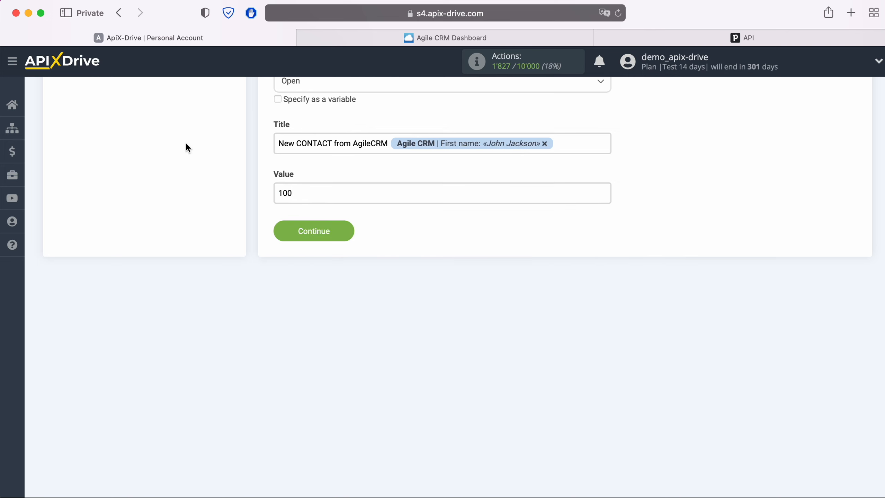
click(346, 230)
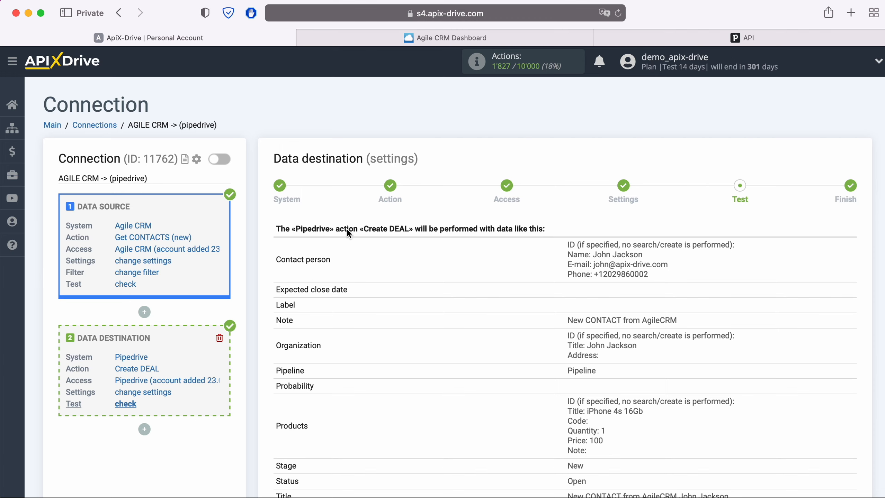
Send the Create DEAL test data to Pipedrive from the Test step.
scroll(346, 233, down, 3)
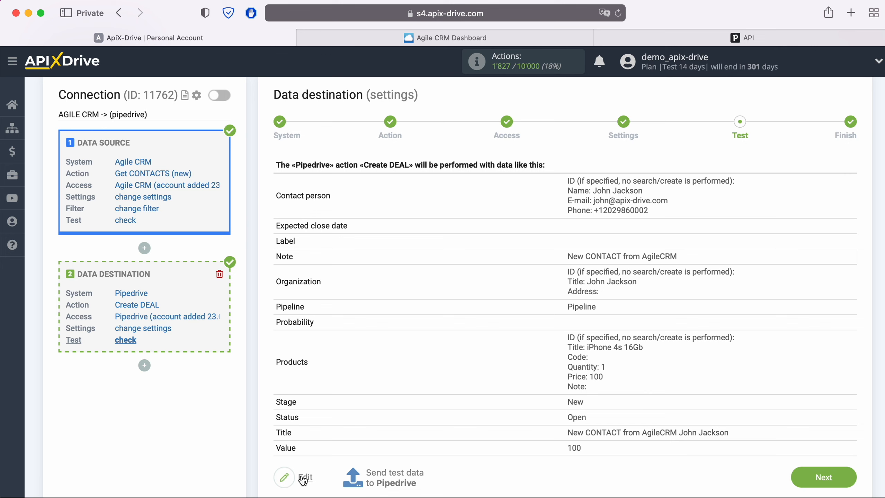
click(390, 475)
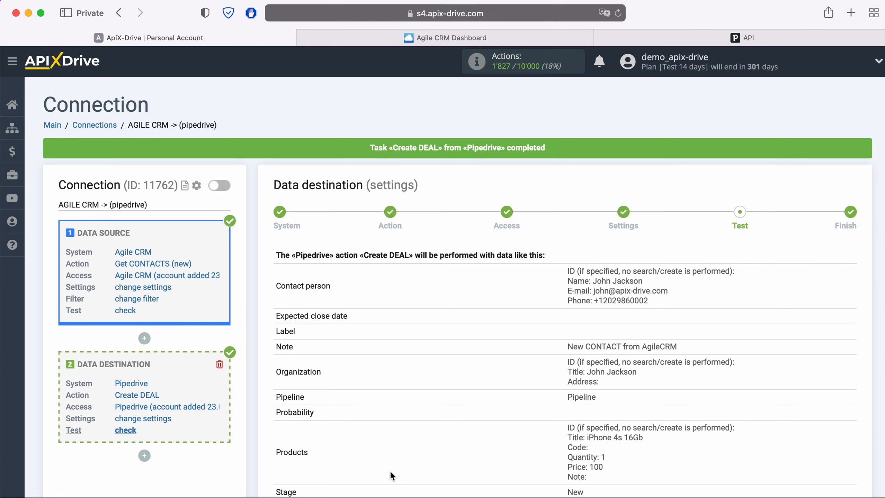
Inspect the new 'New CONTACT from AgileCRM' $100 deal and its product in Pipedrive.
click(627, 33)
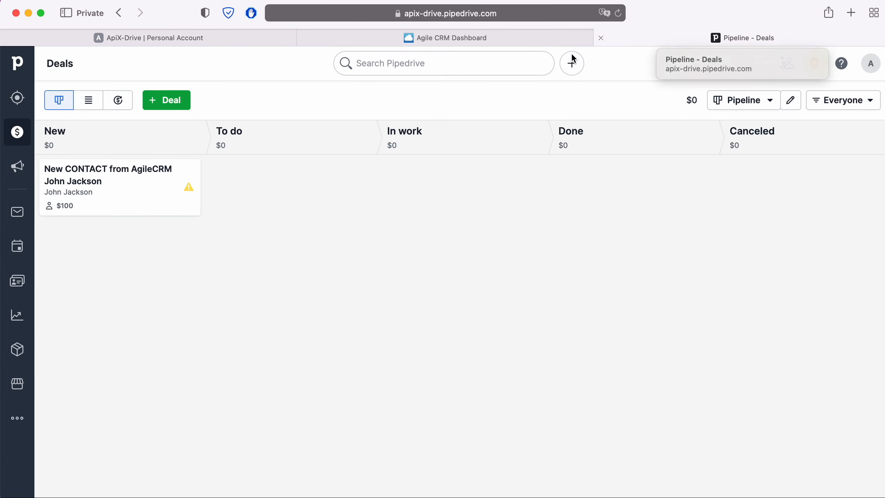
click(125, 169)
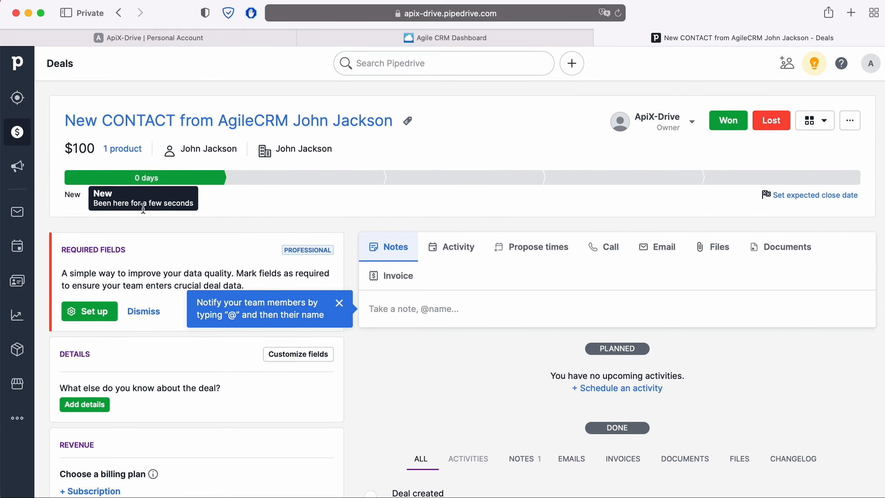
scroll(356, 249, down, 3)
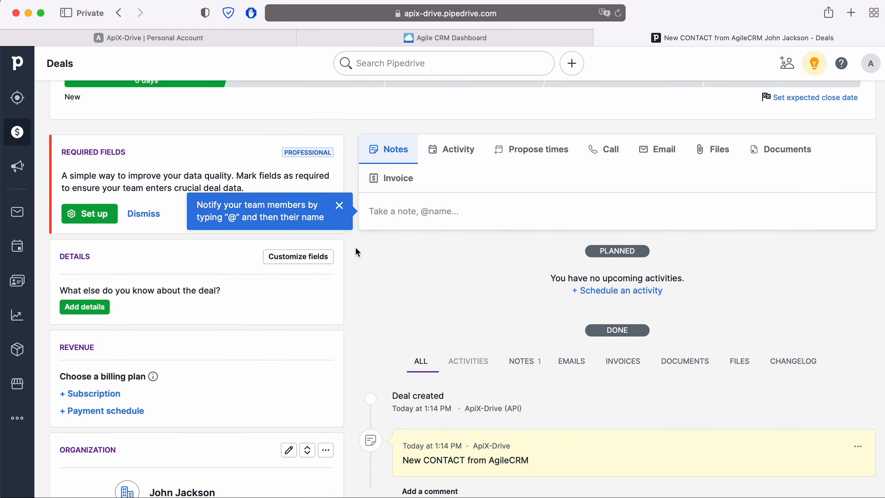
scroll(356, 249, down, 5)
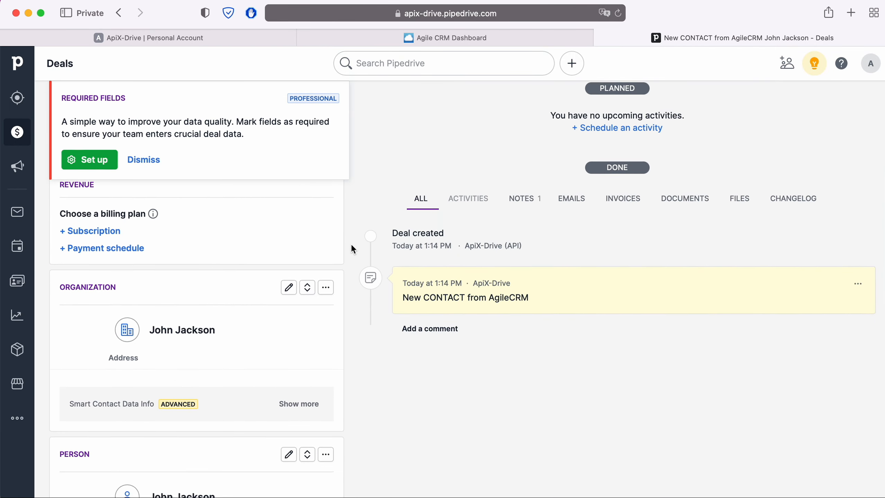
scroll(352, 249, down, 6)
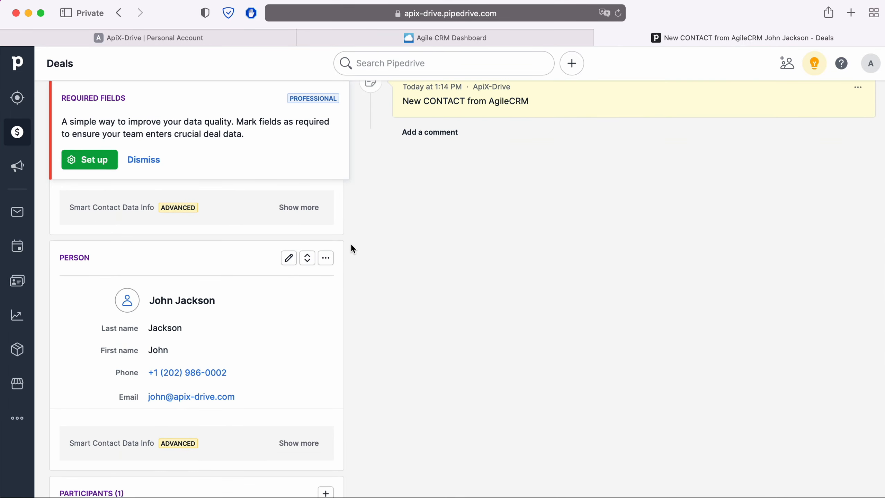
scroll(351, 249, down, 5)
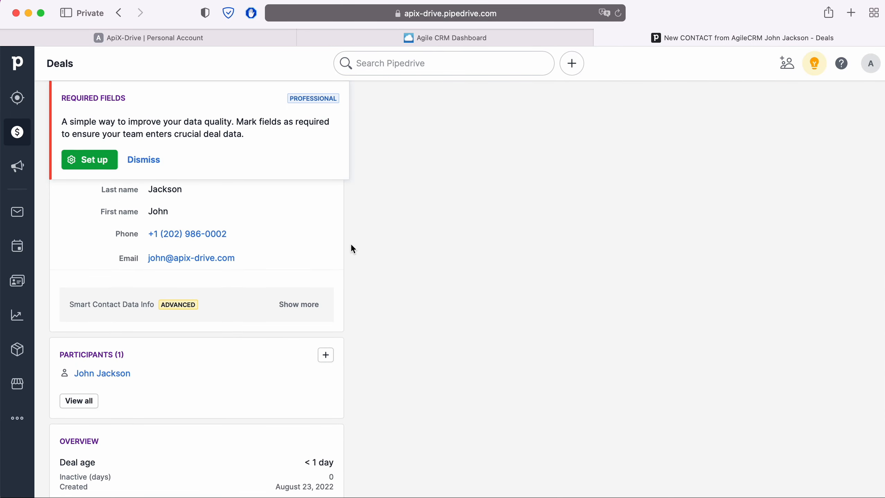
scroll(351, 249, down, 6)
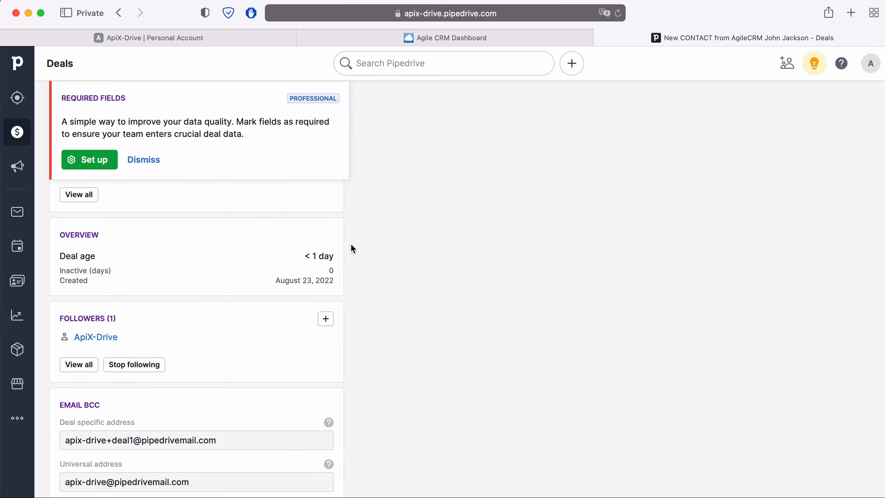
scroll(352, 249, up, 8)
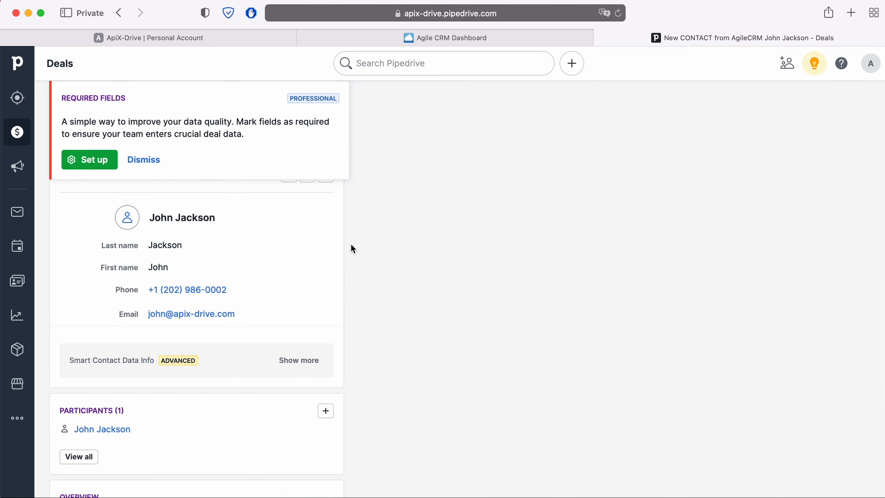
scroll(352, 249, up, 10)
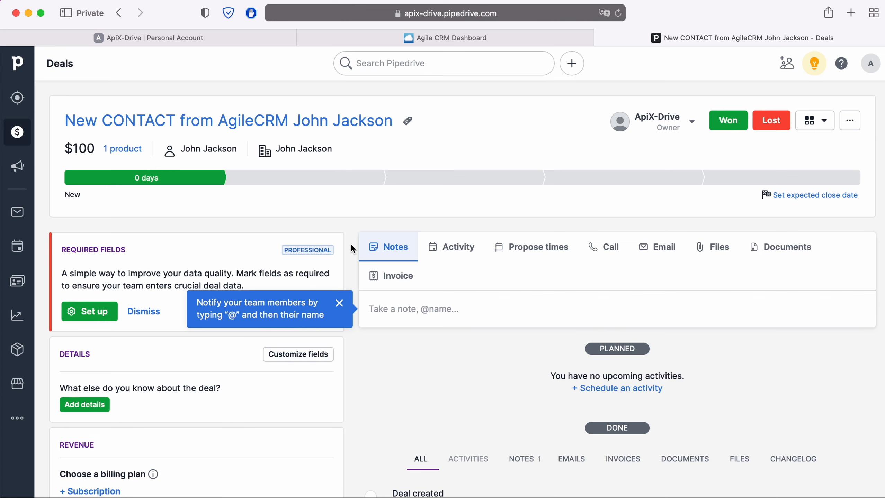
click(234, 34)
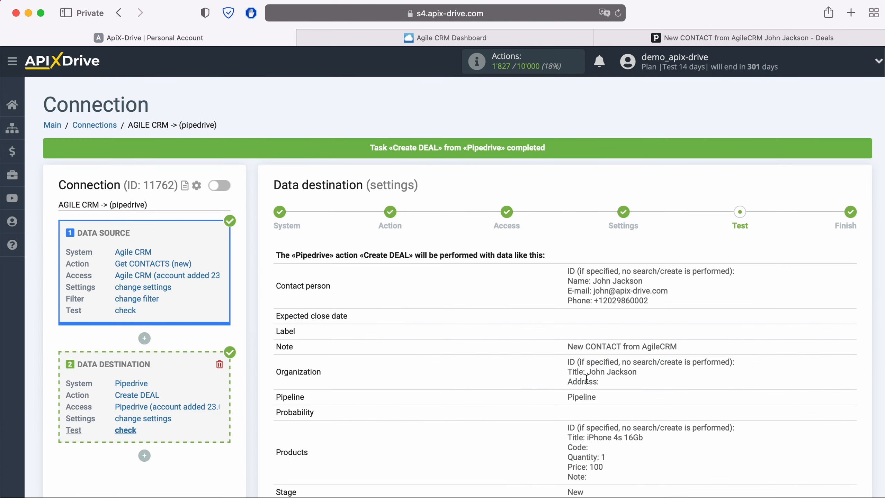
Finish the connection setup and enable automatic updates.
scroll(760, 378, down, 5)
click(853, 437)
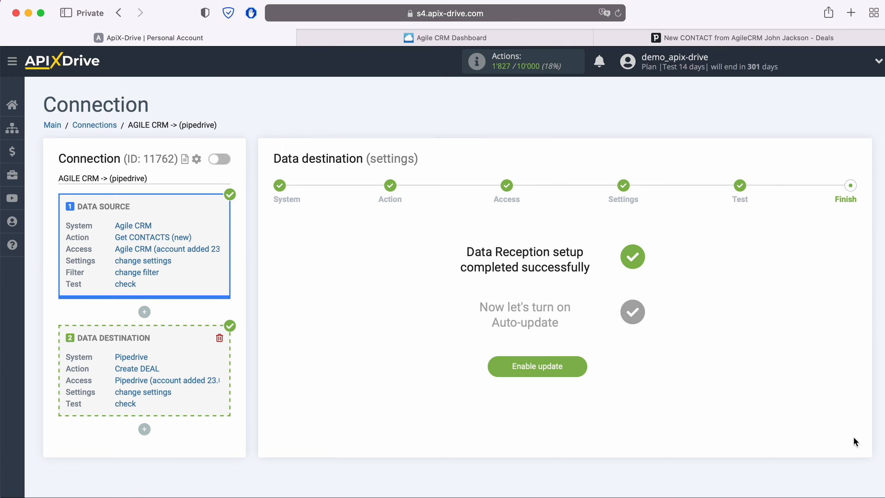
click(579, 366)
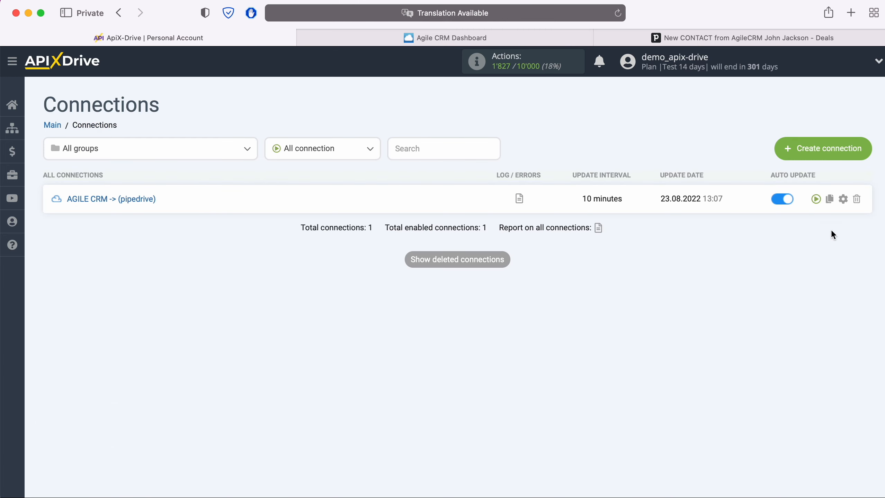
Change the connection's update interval to 5 minutes and save.
click(842, 199)
click(521, 291)
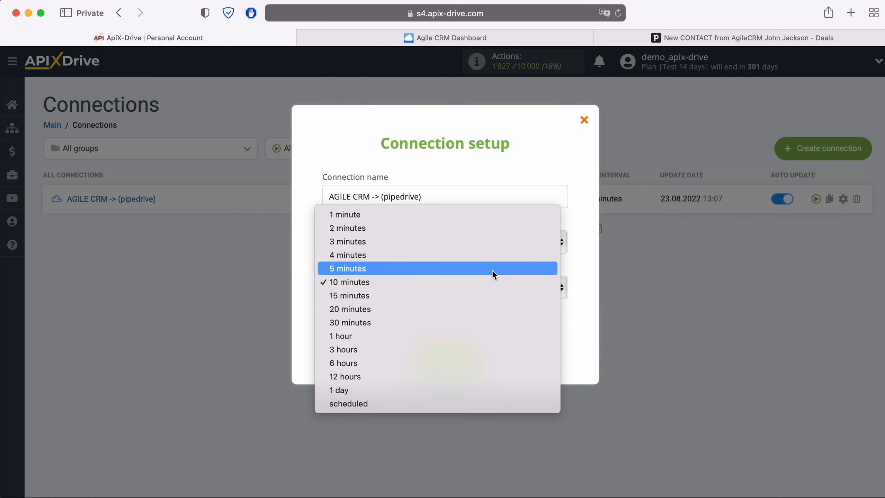
click(492, 269)
click(477, 355)
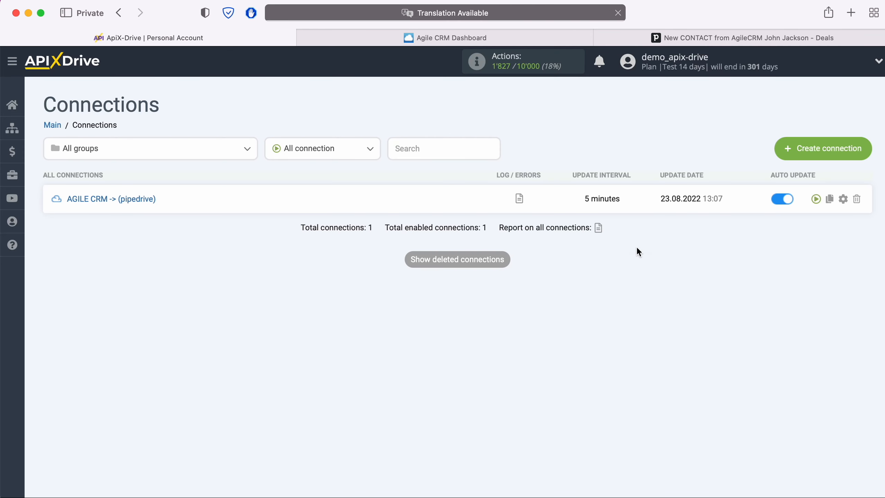